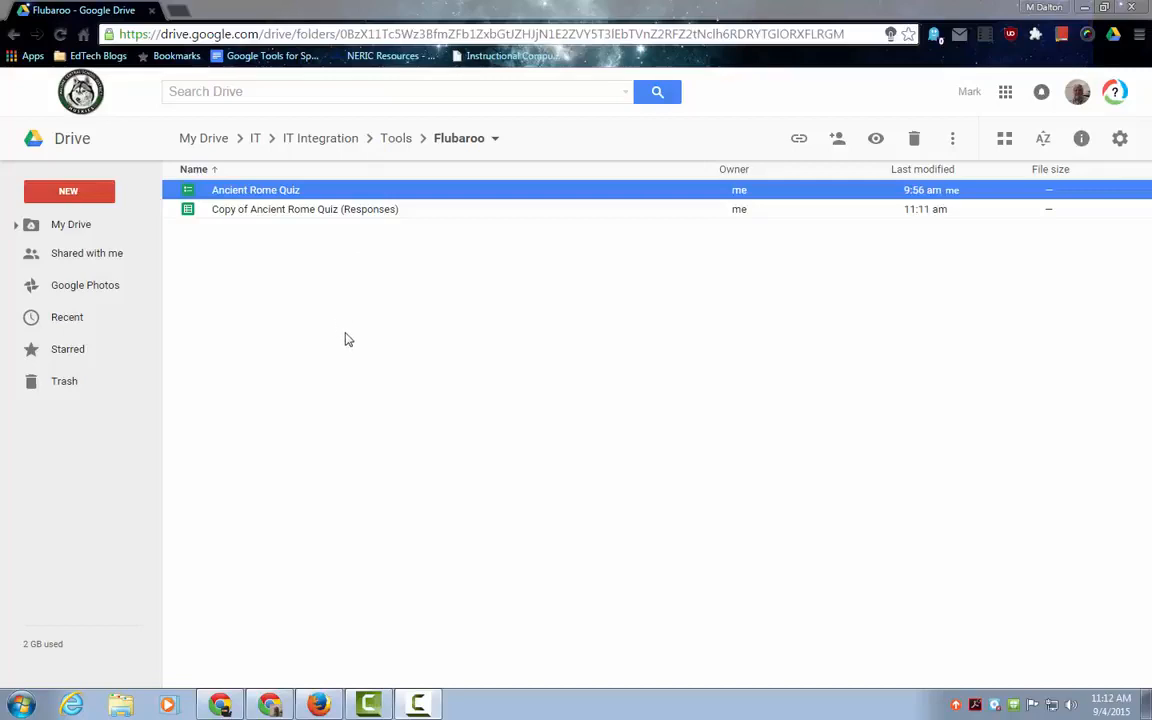
# - Create a new blank Google Form in the Flubaroo folder and dismiss the e-mail notification
pyautogui.click(64, 188)
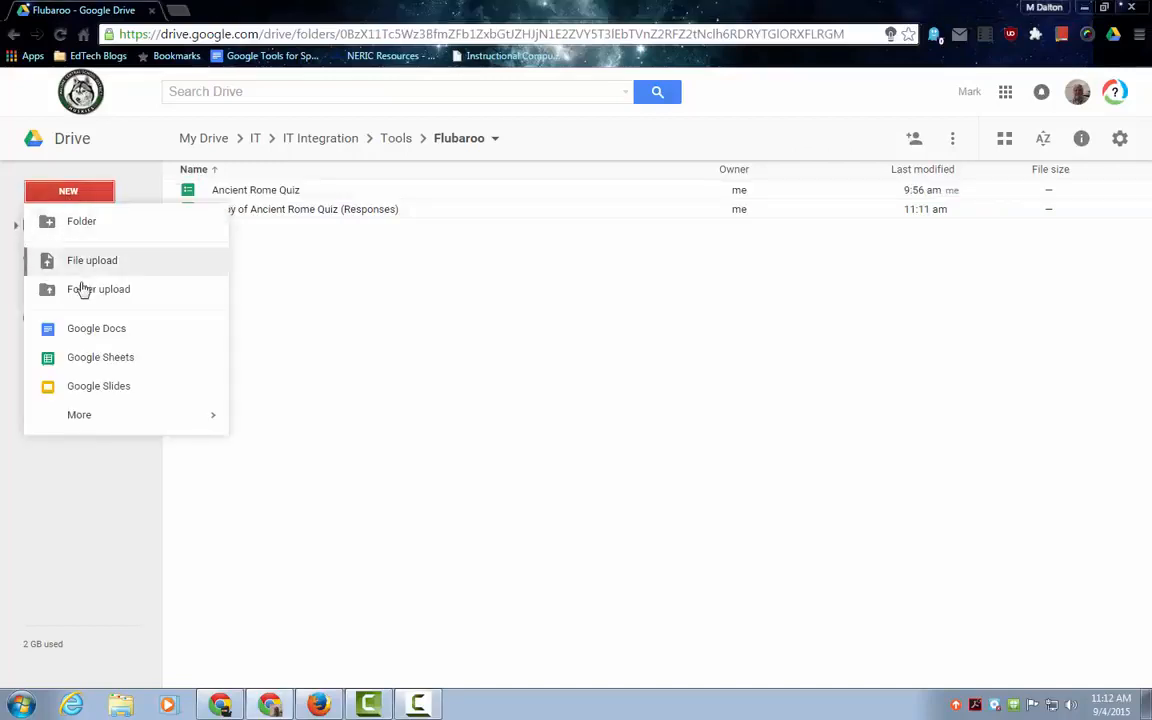
pyautogui.moveTo(100, 417)
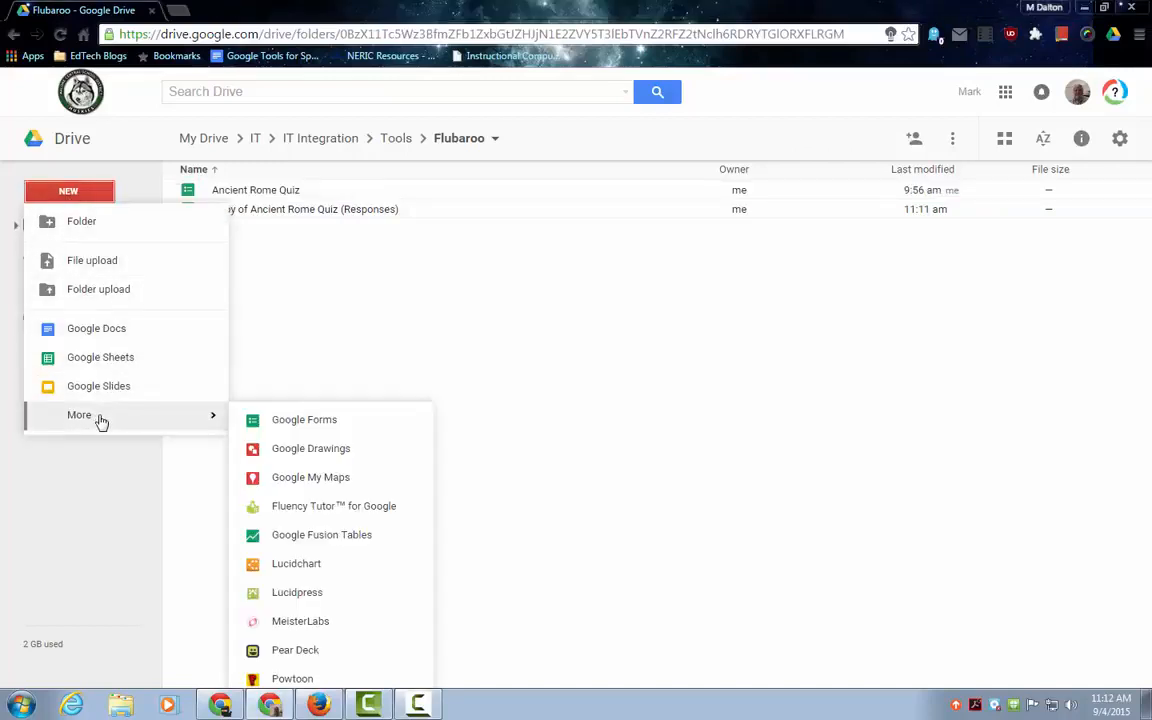
pyautogui.click(318, 431)
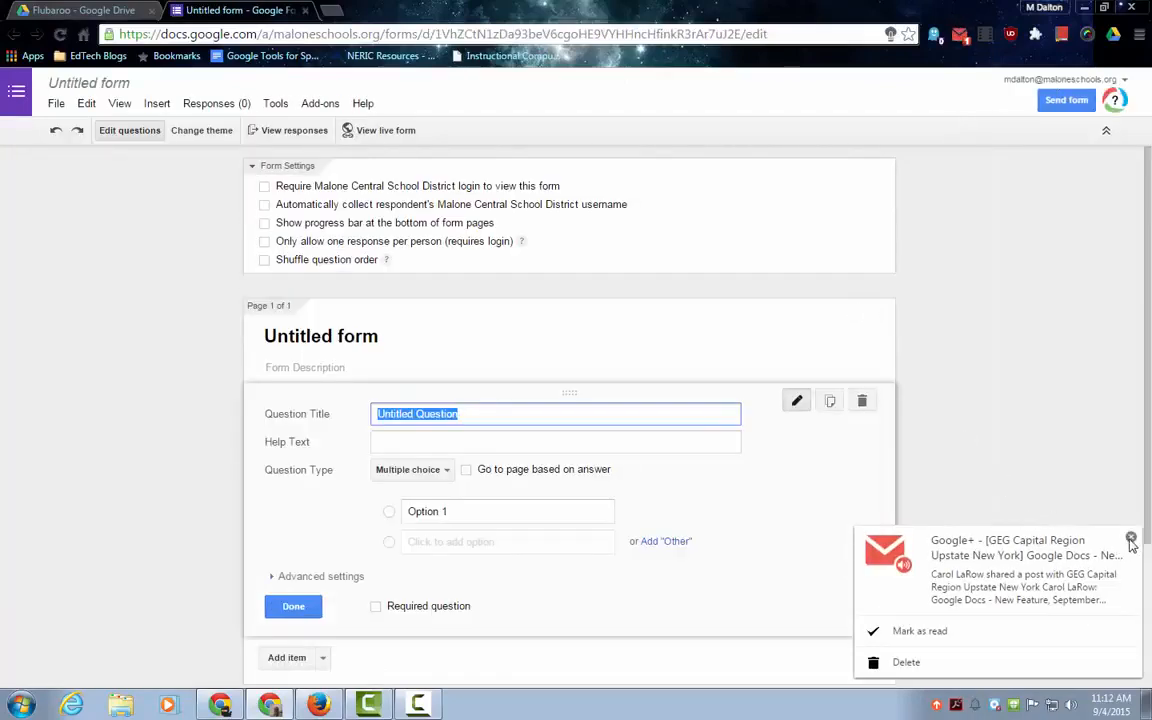
pyautogui.click(1130, 538)
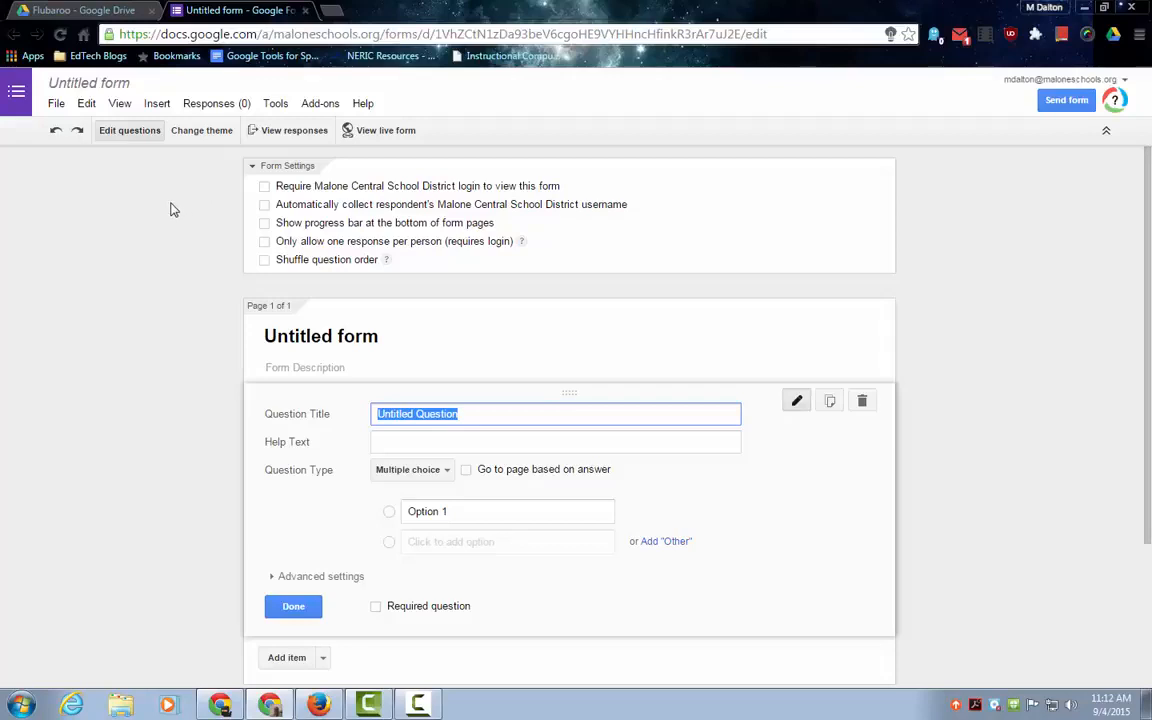
# - Require the school district login, automatically collect respondents' usernames, and allow only one response per person
pyautogui.click(265, 187)
pyautogui.click(265, 205)
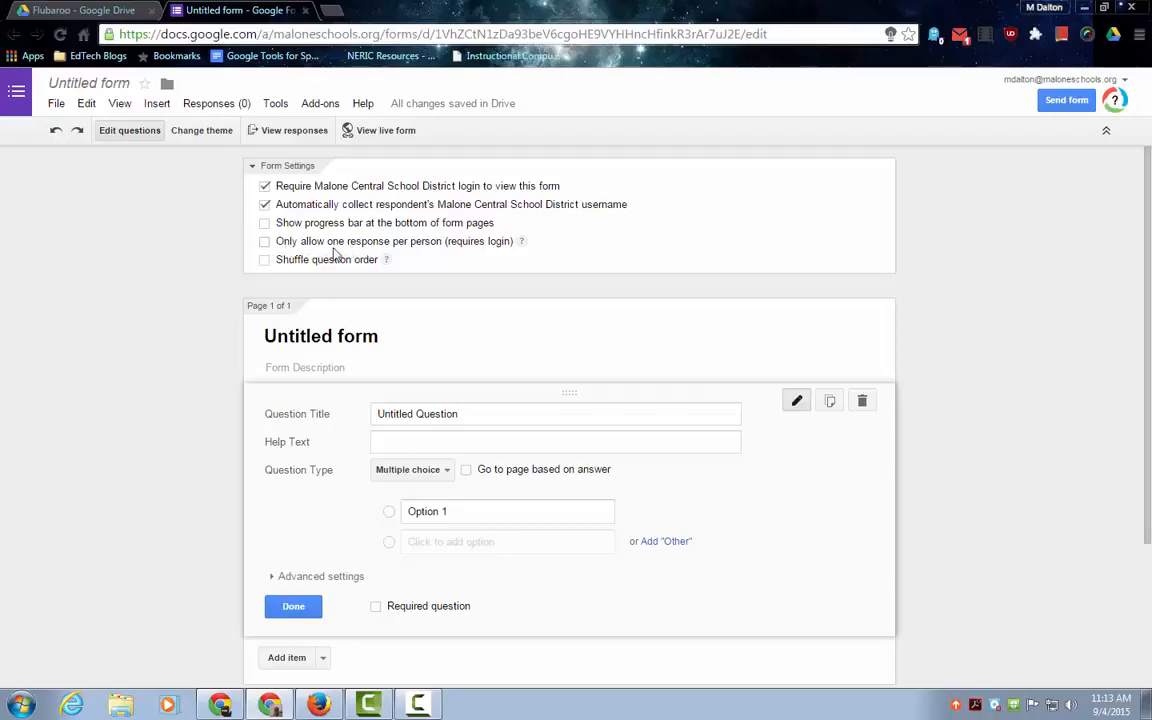
pyautogui.click(265, 242)
# - Title the form "Quiz"
pyautogui.scroll(-1, 226, 267)
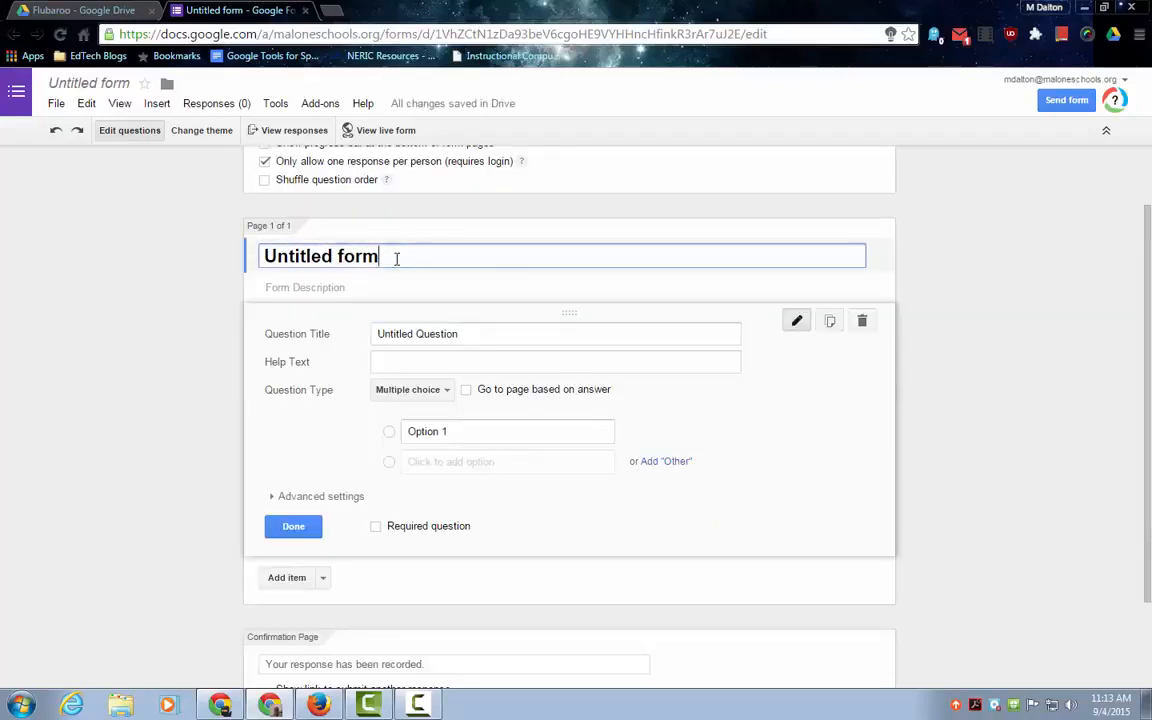
pyautogui.moveTo(393, 257); pyautogui.dragTo(123, 263)
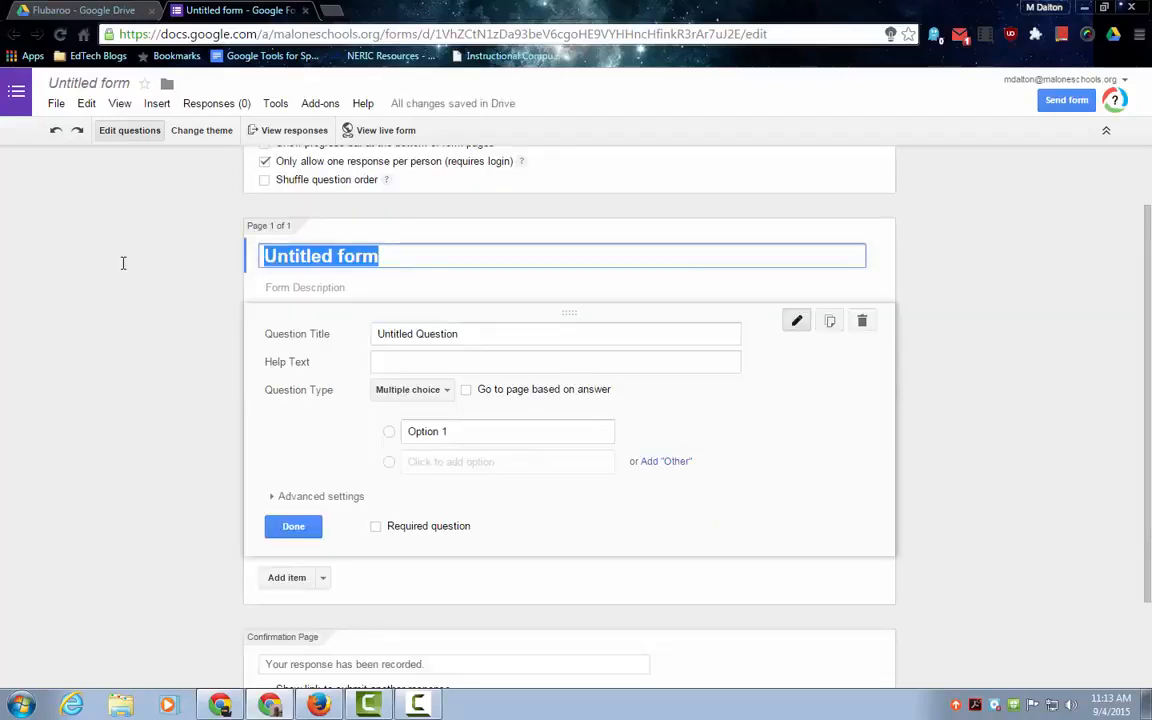
pyautogui.write('Quiz')
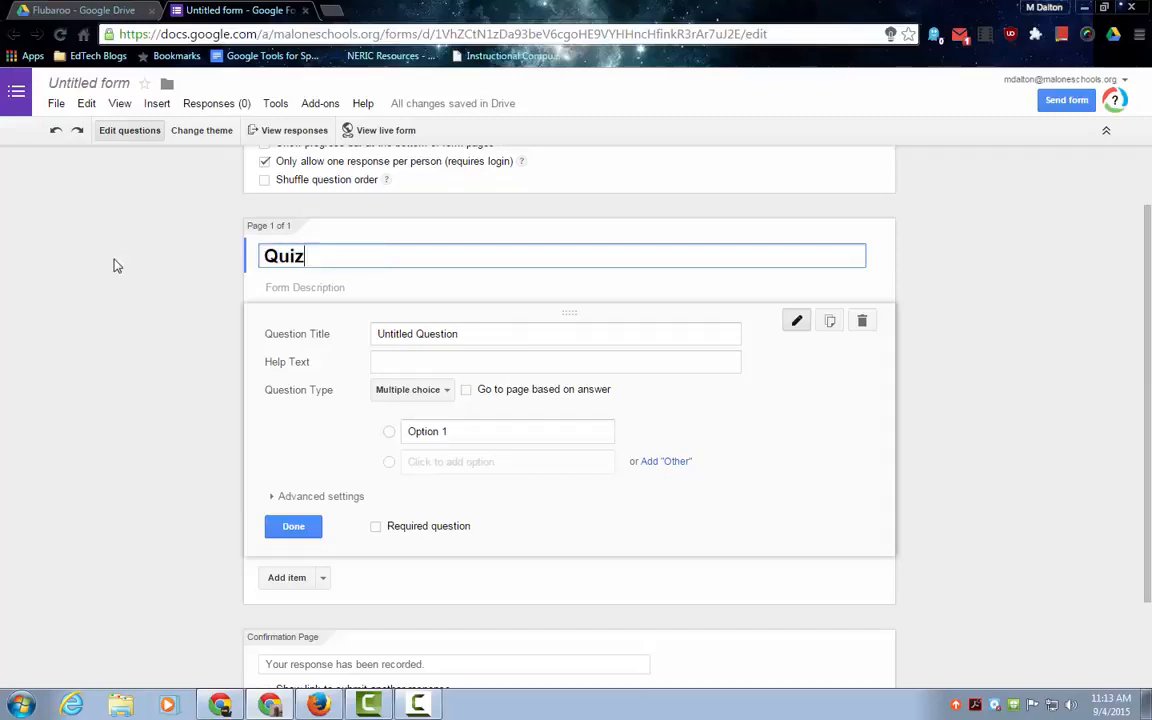
pyautogui.click(125, 337)
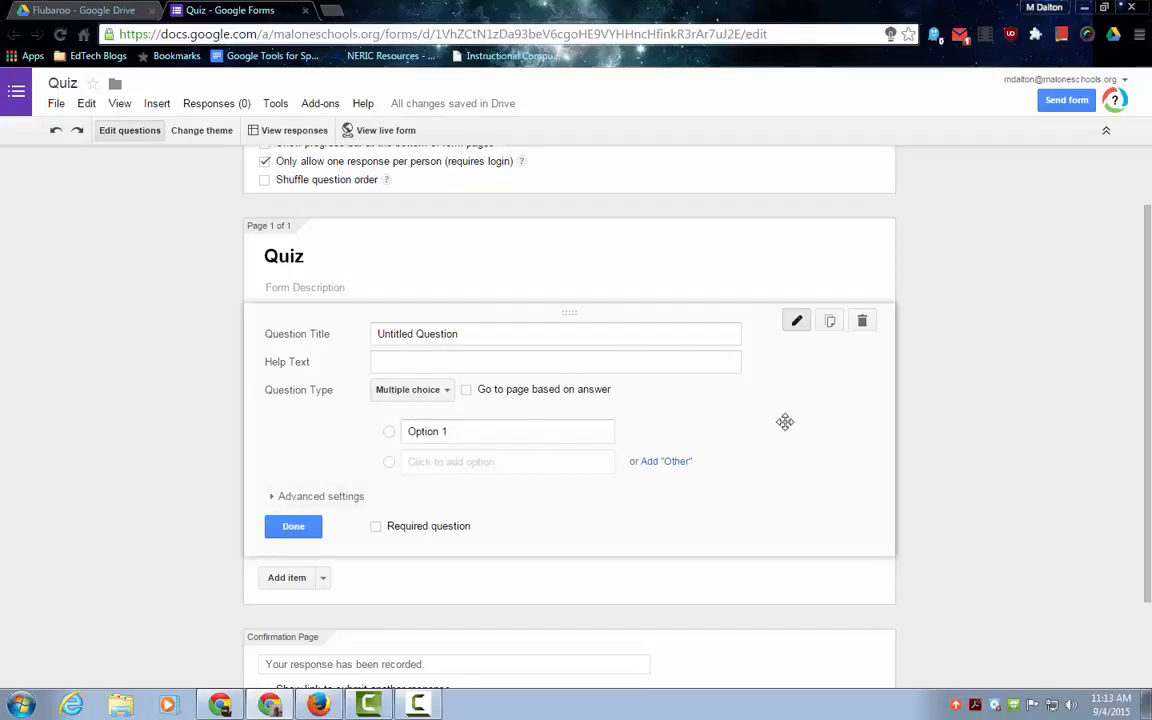
# - Set the first question's title to "What color is the sky?"
pyautogui.scroll(-1, 770, 420)
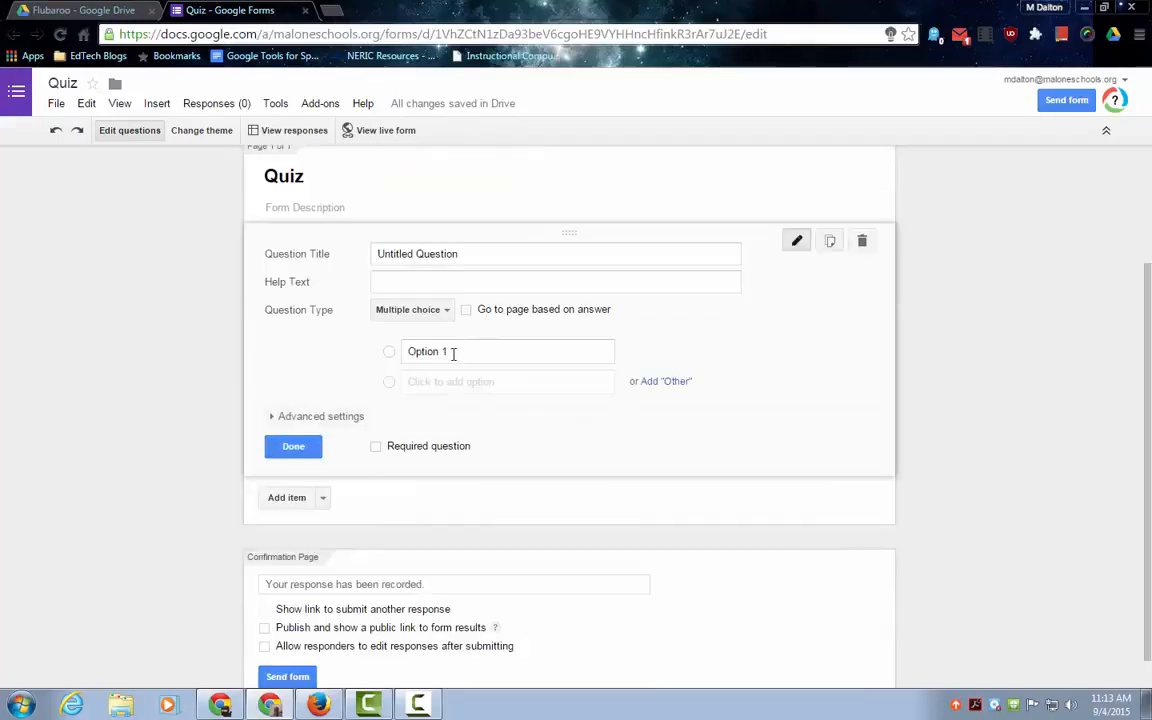
pyautogui.click(419, 253)
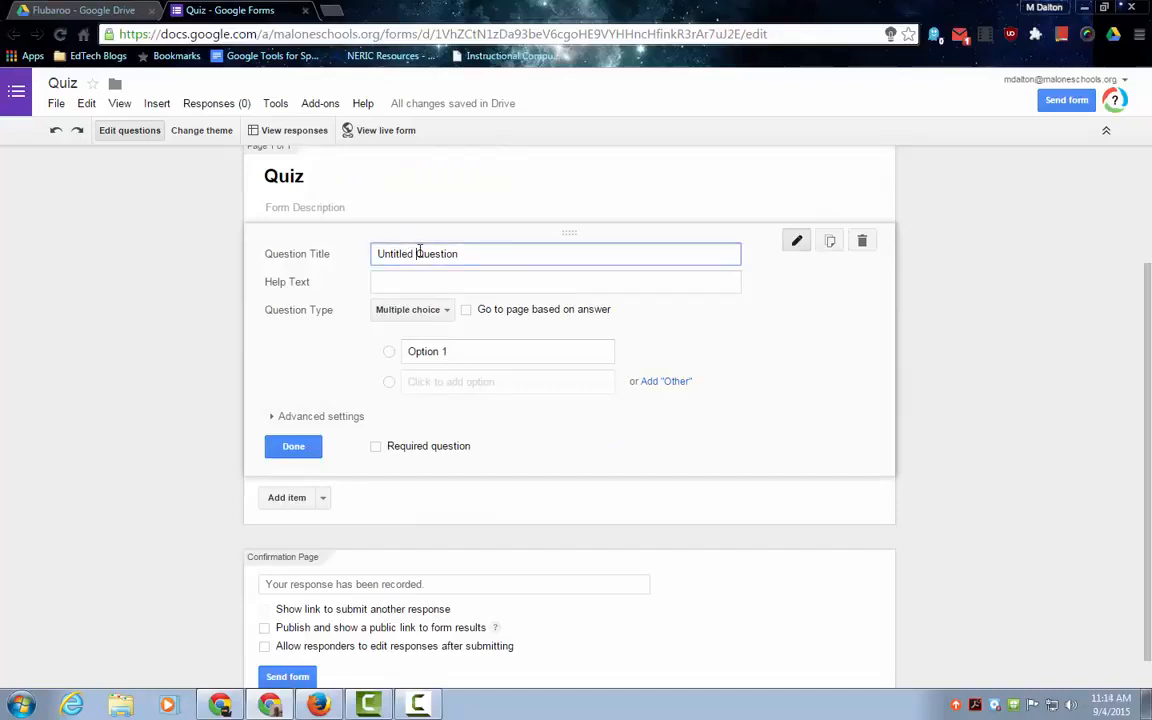
pyautogui.moveTo(463, 255); pyautogui.dragTo(253, 253)
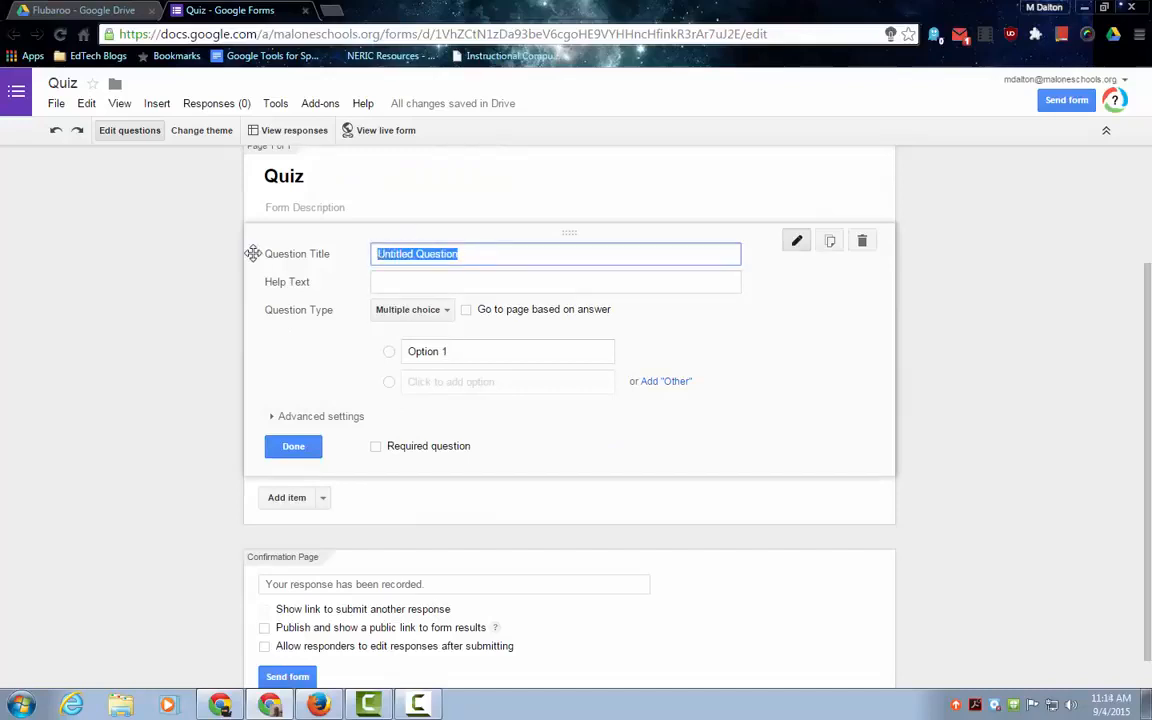
pyautogui.write('What color is ')
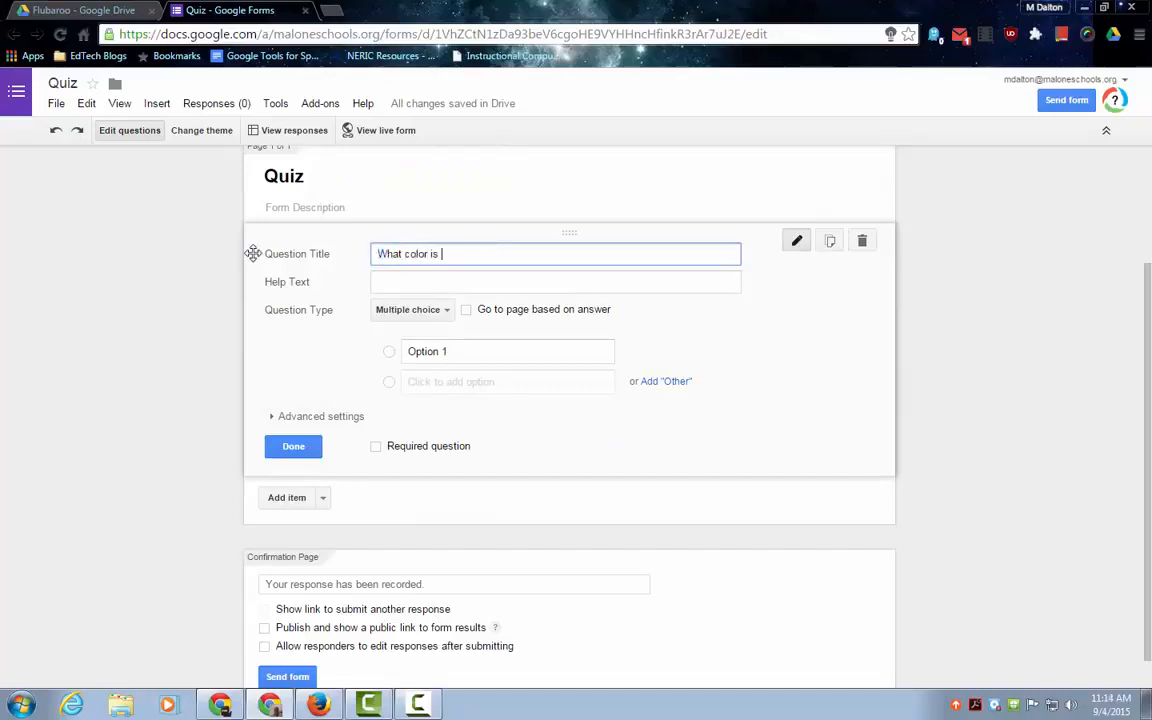
pyautogui.write('the d')
pyautogui.write('ky?')
# - Give the sky question the multiple-choice answers red, green and blue
pyautogui.click(458, 351)
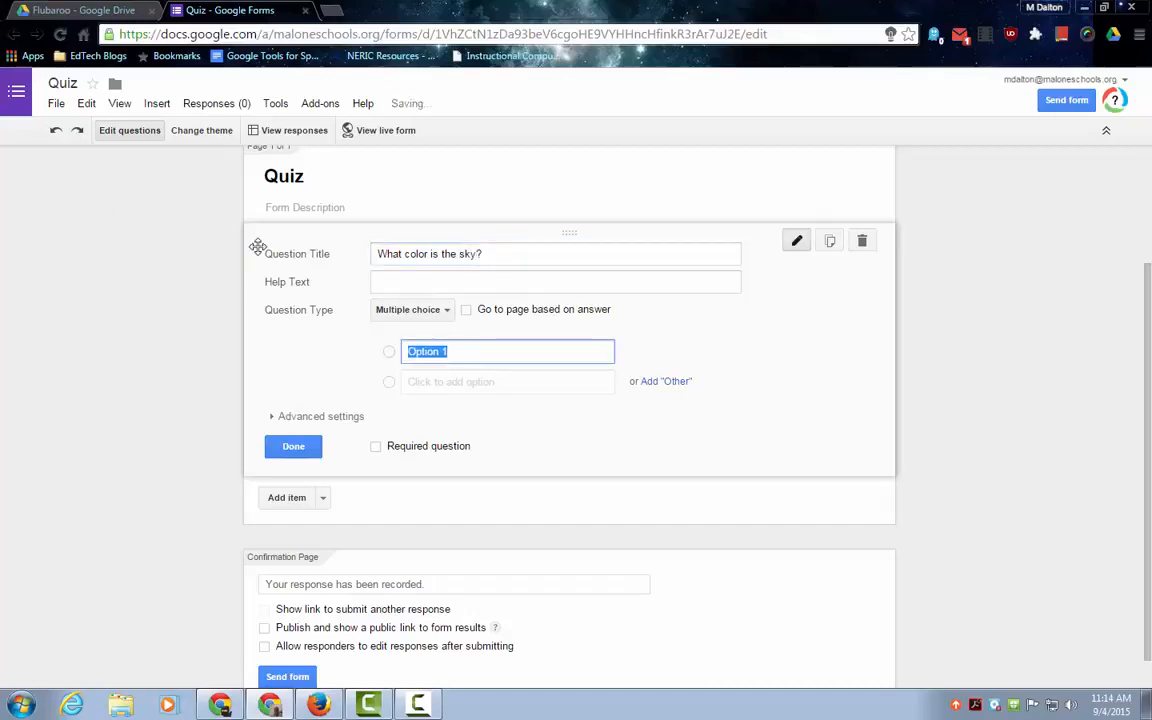
pyautogui.write('red')
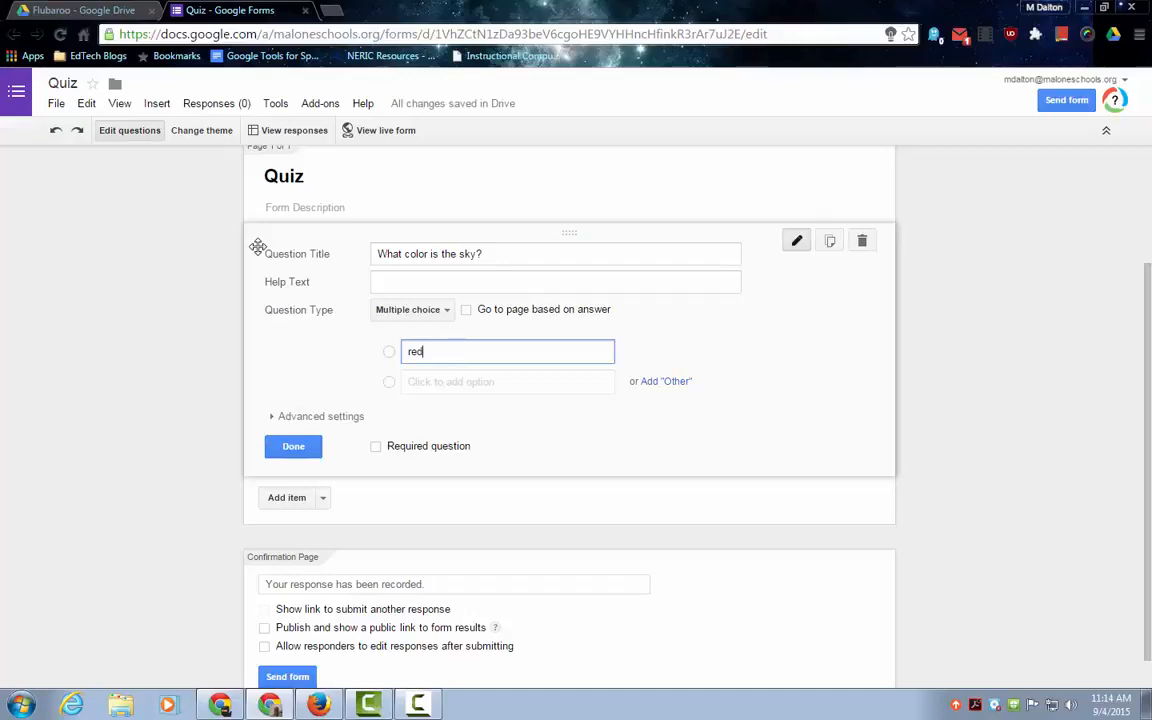
pyautogui.click(484, 385)
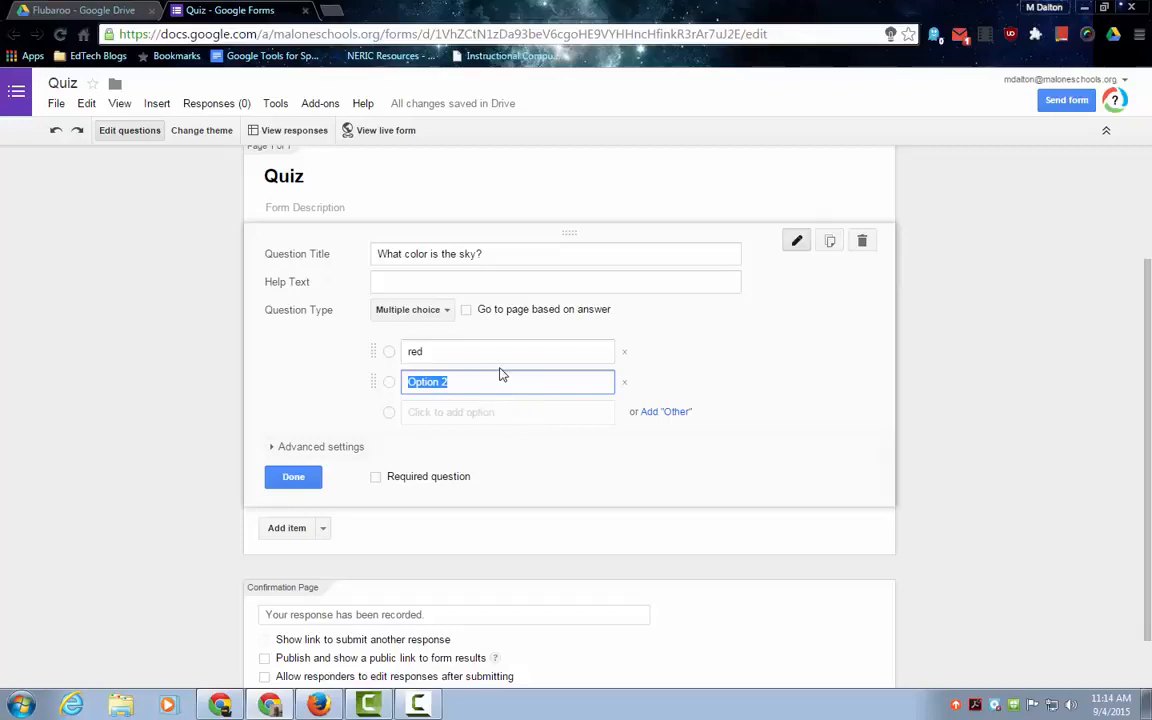
pyautogui.write('green')
pyautogui.press('Tab')
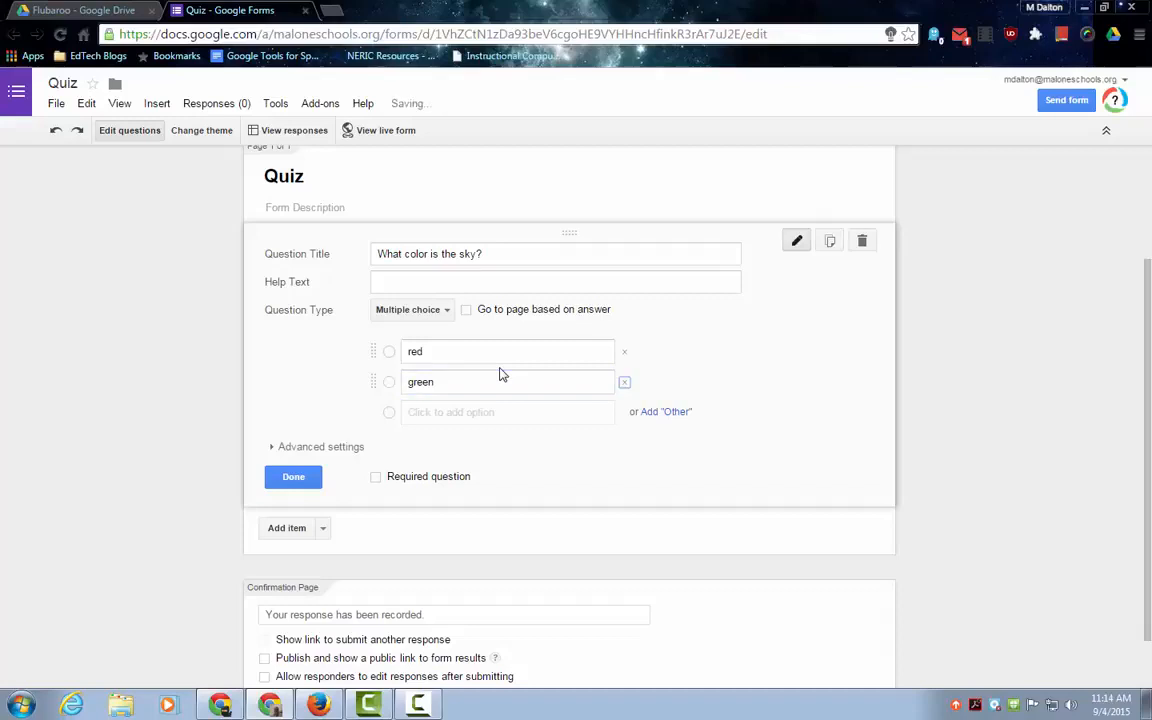
pyautogui.scroll(-1, 229, 522)
pyautogui.click(445, 347)
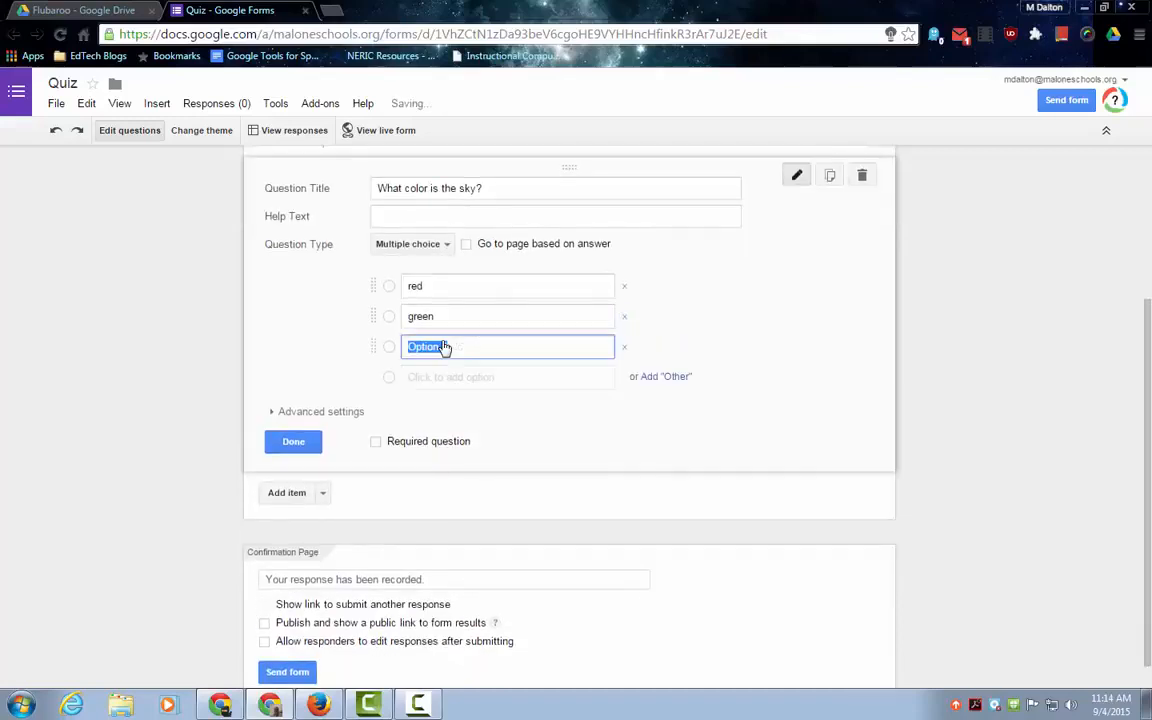
pyautogui.write('blue')
pyautogui.click(316, 398)
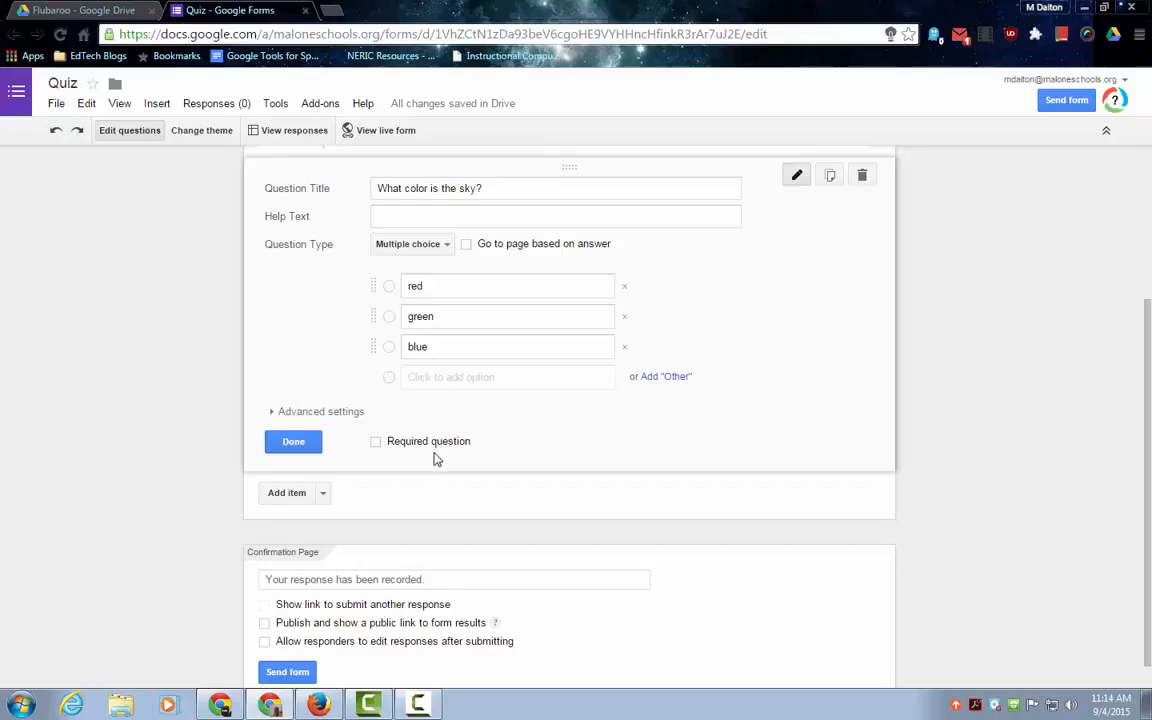
# - Make the sky question required and add a second multiple-choice question below it
pyautogui.click(375, 443)
pyautogui.click(292, 493)
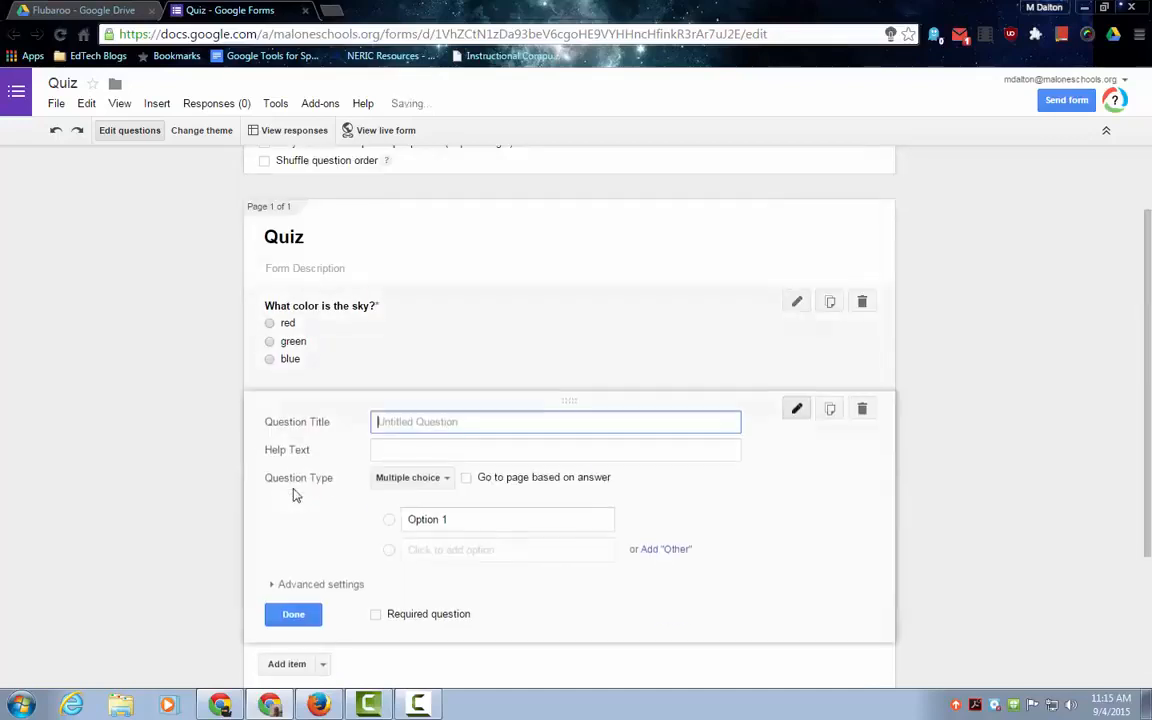
pyautogui.scroll(-1, 255, 452)
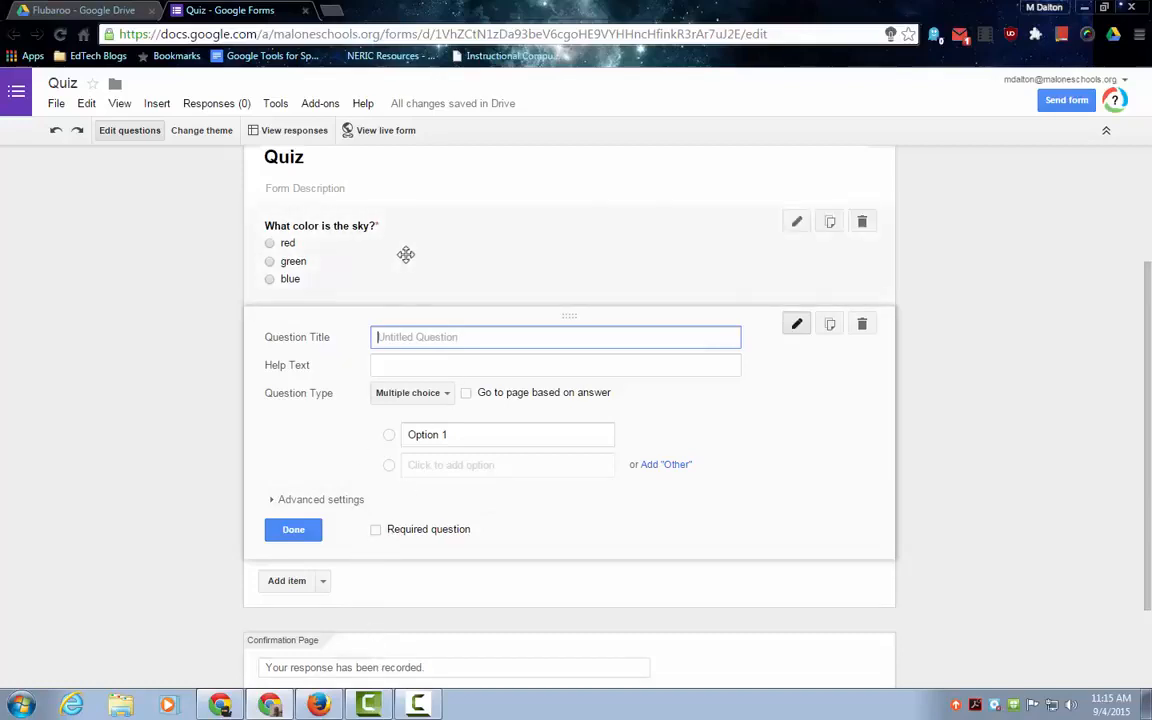
# - Reopen the sky question for editing, then return to the blank second question and view its available question types
pyautogui.click(796, 225)
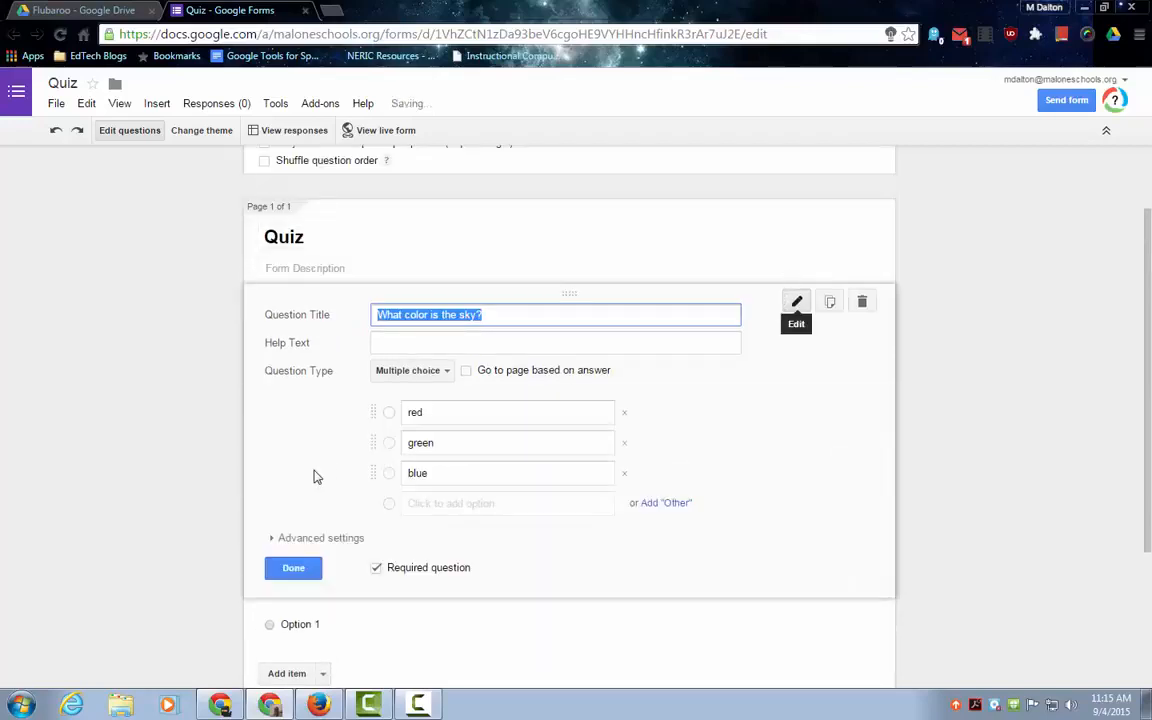
pyautogui.scroll(-2, 240, 595)
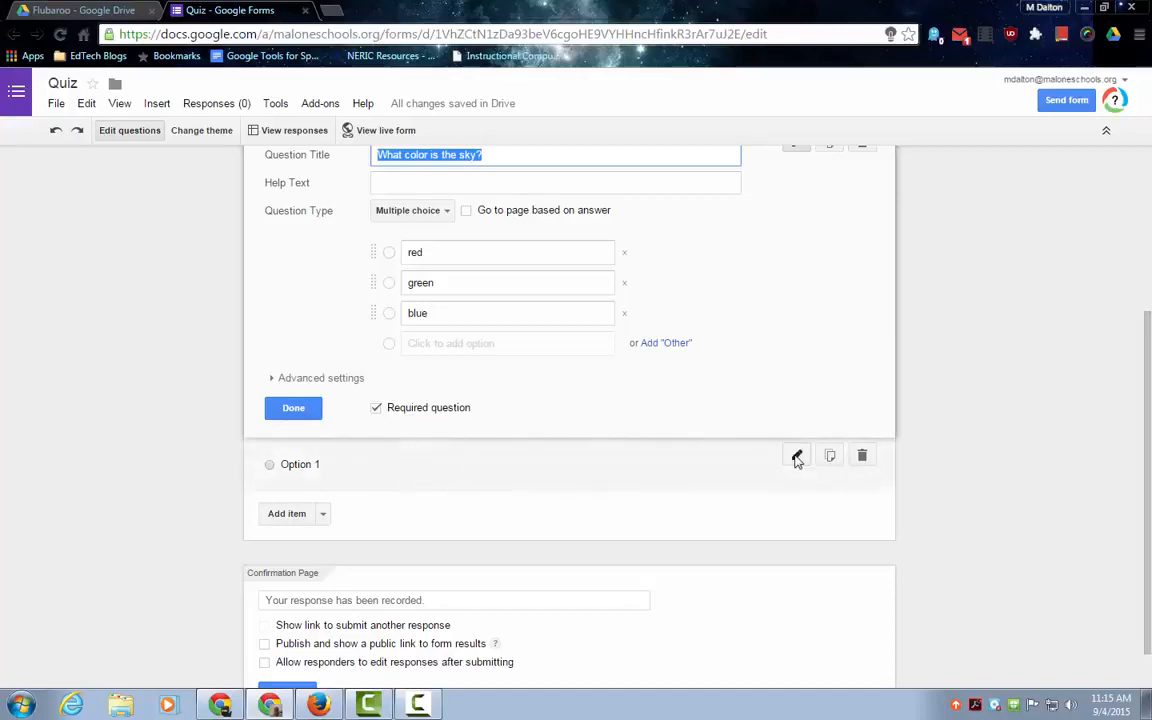
pyautogui.click(796, 458)
pyautogui.scroll(-1, 267, 510)
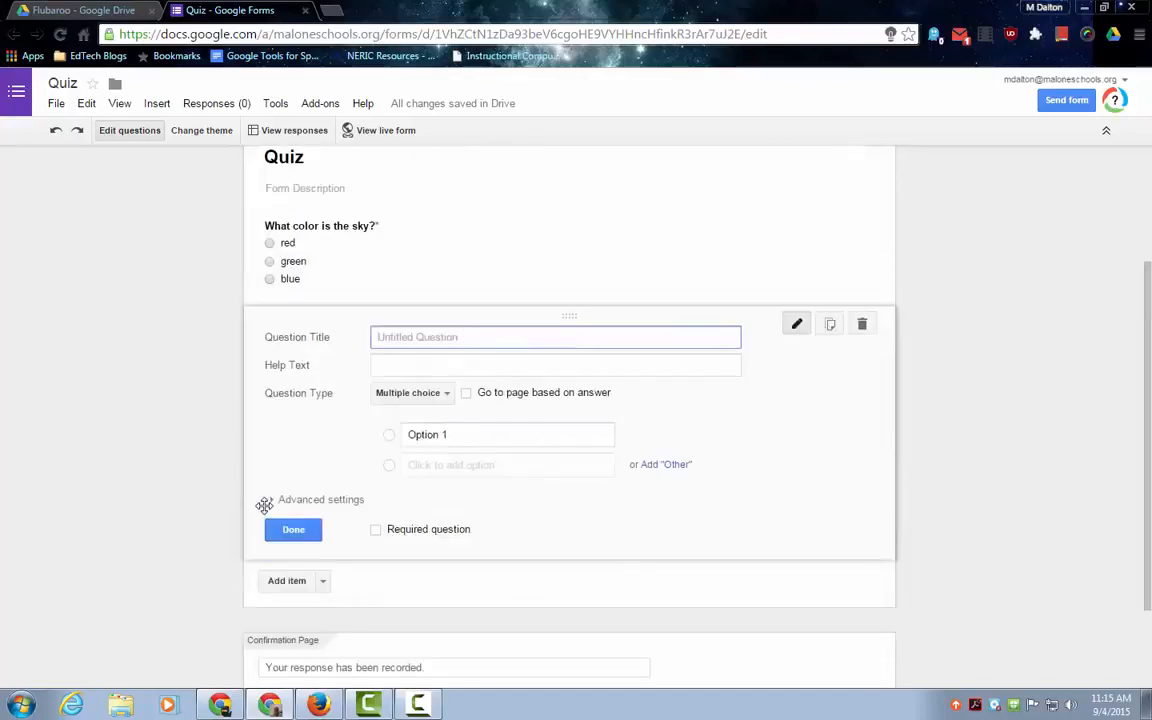
pyautogui.click(450, 392)
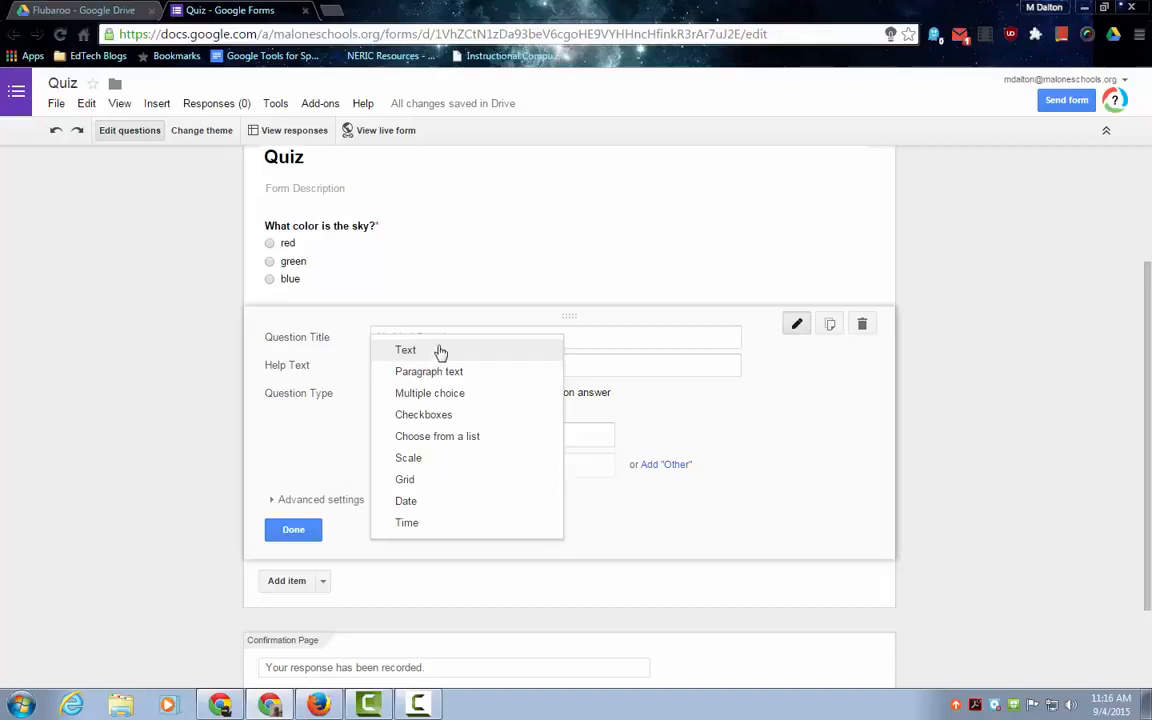
pyautogui.click(172, 429)
# - Extend the confirmation page message to read "Your response has been recorded. You will be notified of your grade."
pyautogui.scroll(-1, 177, 419)
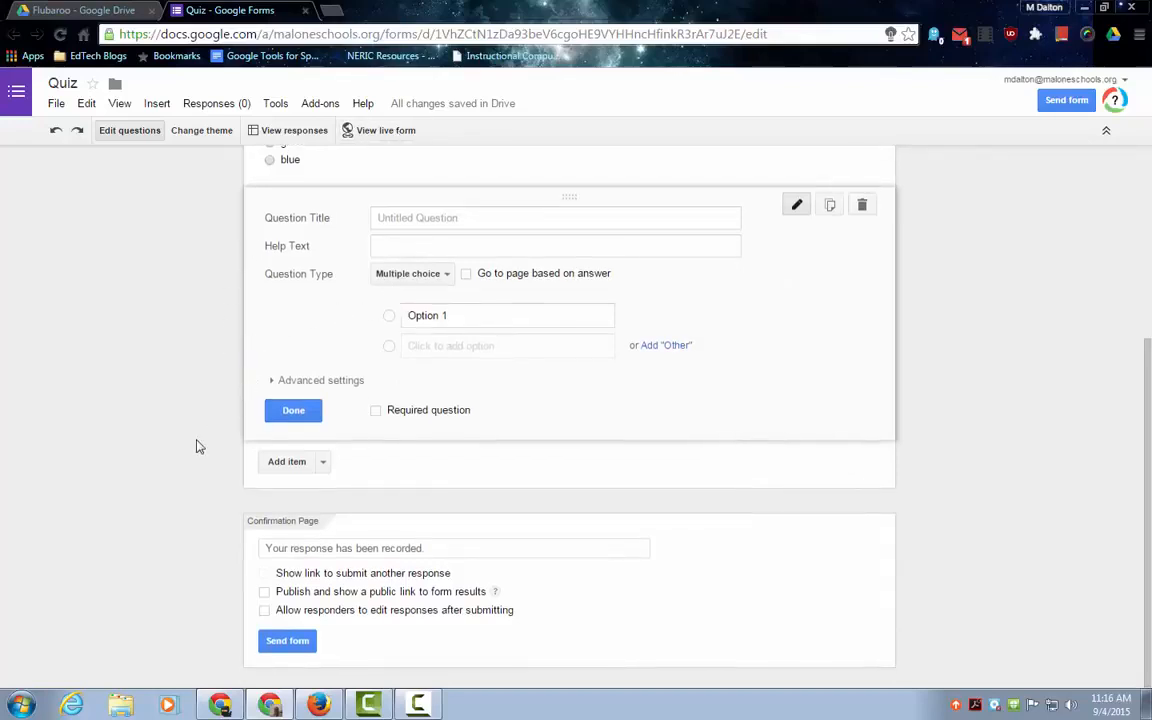
pyautogui.click(288, 552)
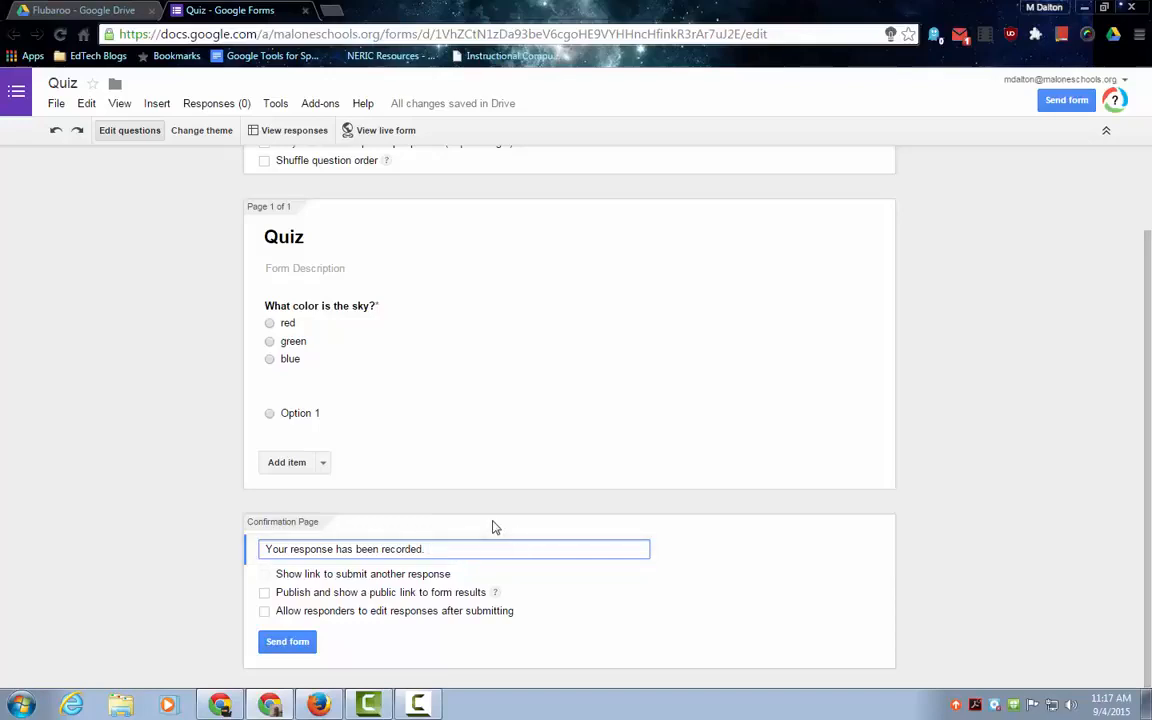
pyautogui.write('will be notified of your grade.')
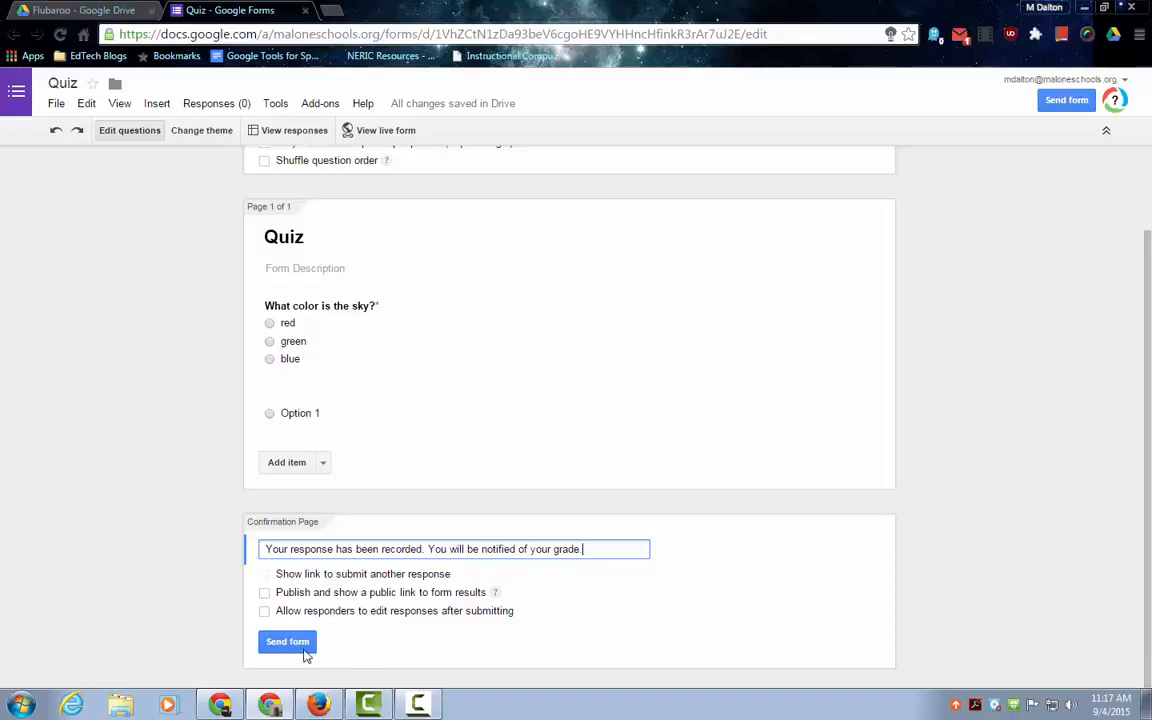
# - Close the quiz form and open the Quiz (Responses) spreadsheet from the Flubaroo folder
pyautogui.scroll(1, 751, 424)
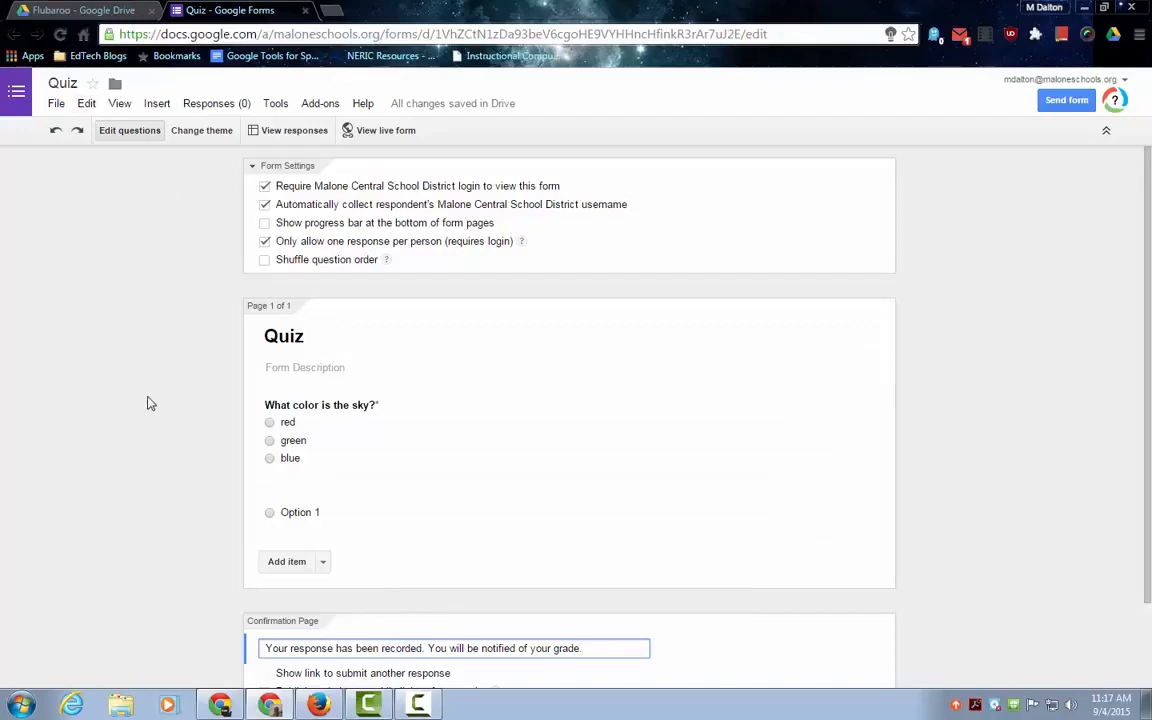
pyautogui.click(306, 11)
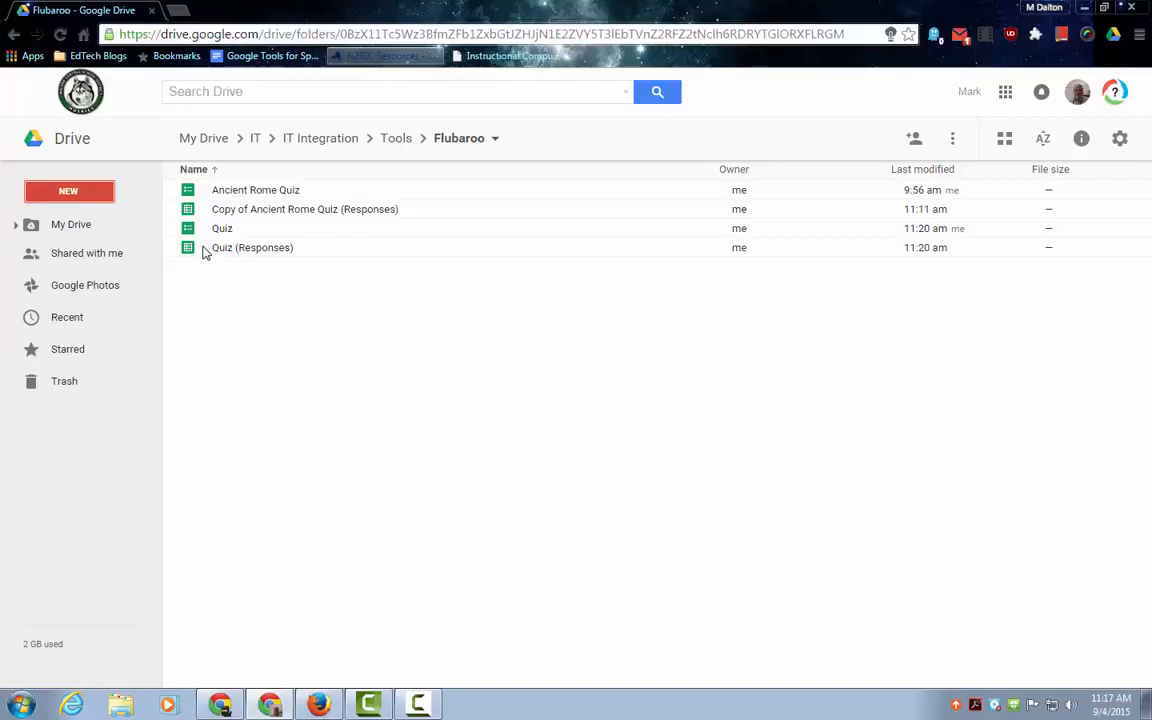
pyautogui.doubleClick(272, 255)
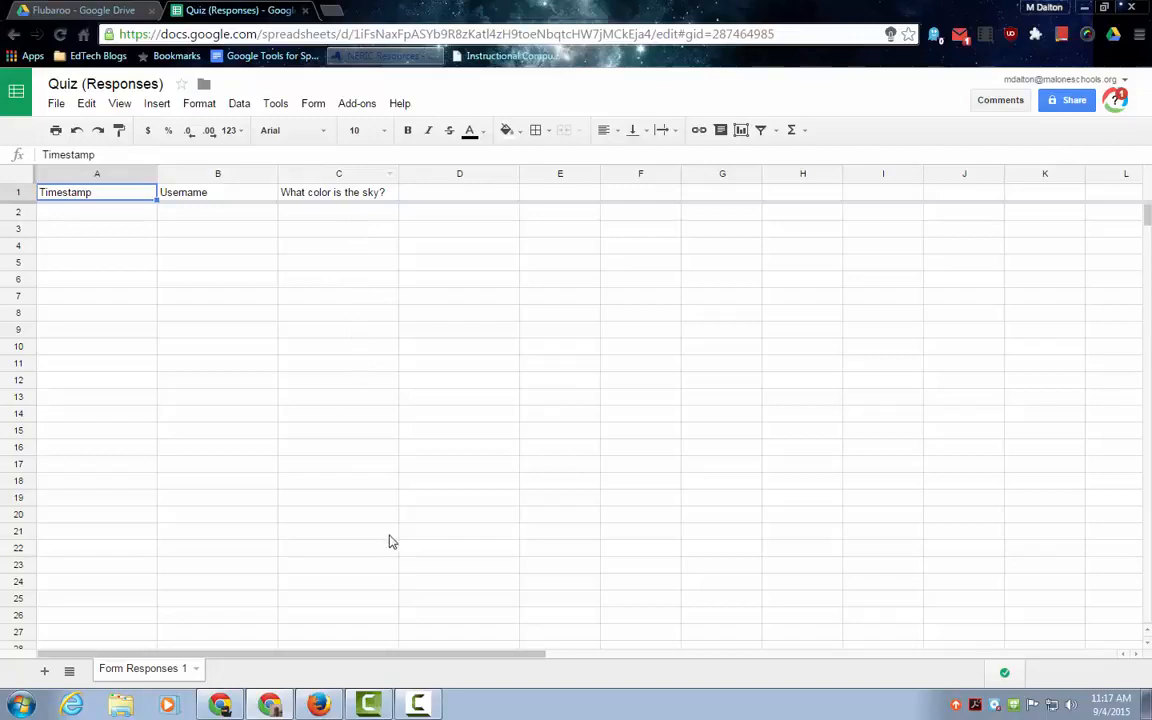
# - Close the responses spreadsheet, open the Ancient Rome Quiz form, and examine its questions and confirmation message
pyautogui.click(306, 11)
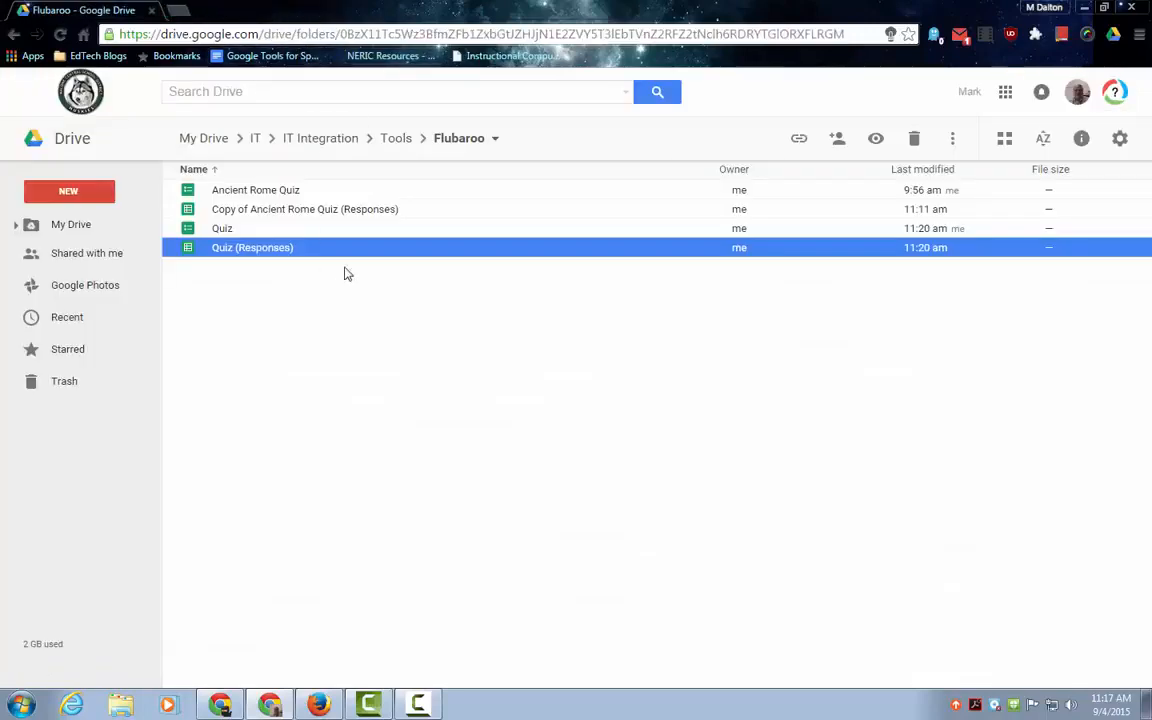
pyautogui.doubleClick(281, 192)
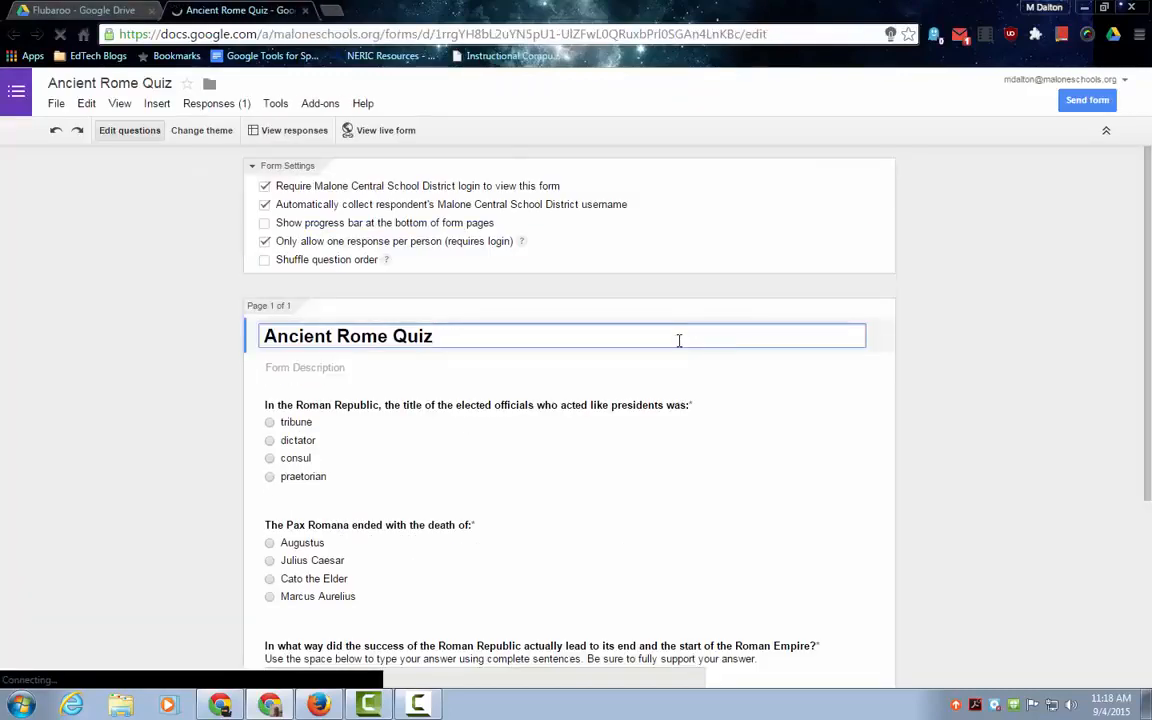
pyautogui.scroll(-5, 861, 404)
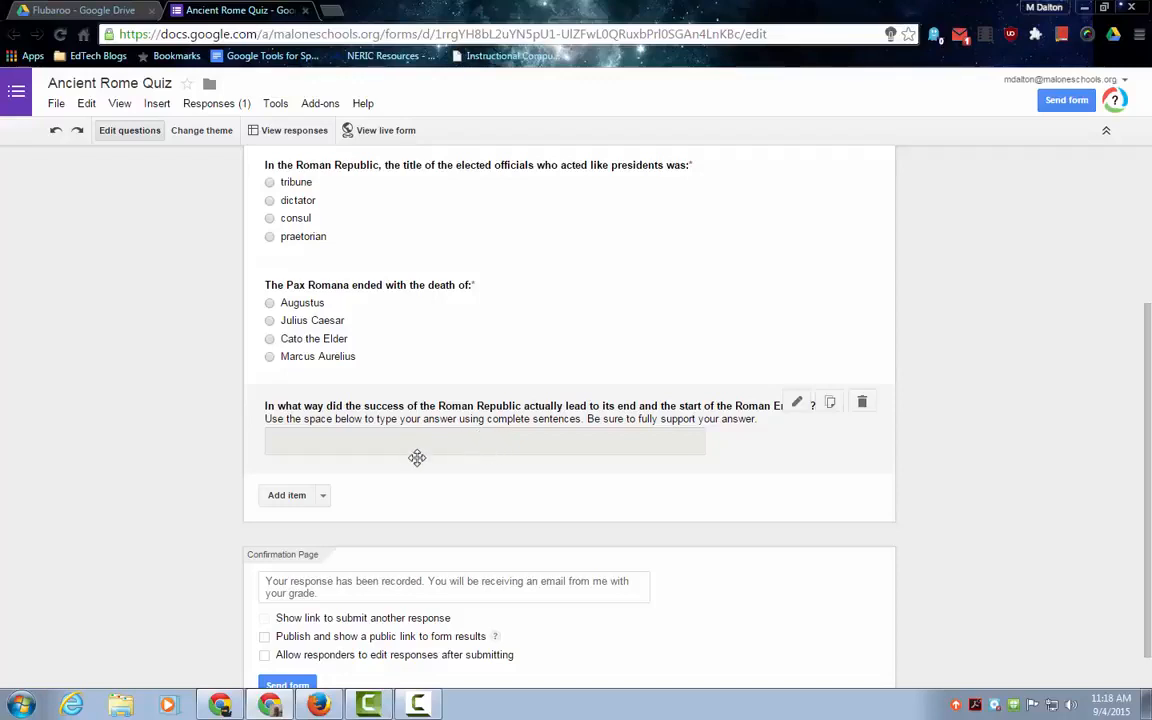
pyautogui.scroll(-1, 190, 612)
pyautogui.scroll(2, 178, 624)
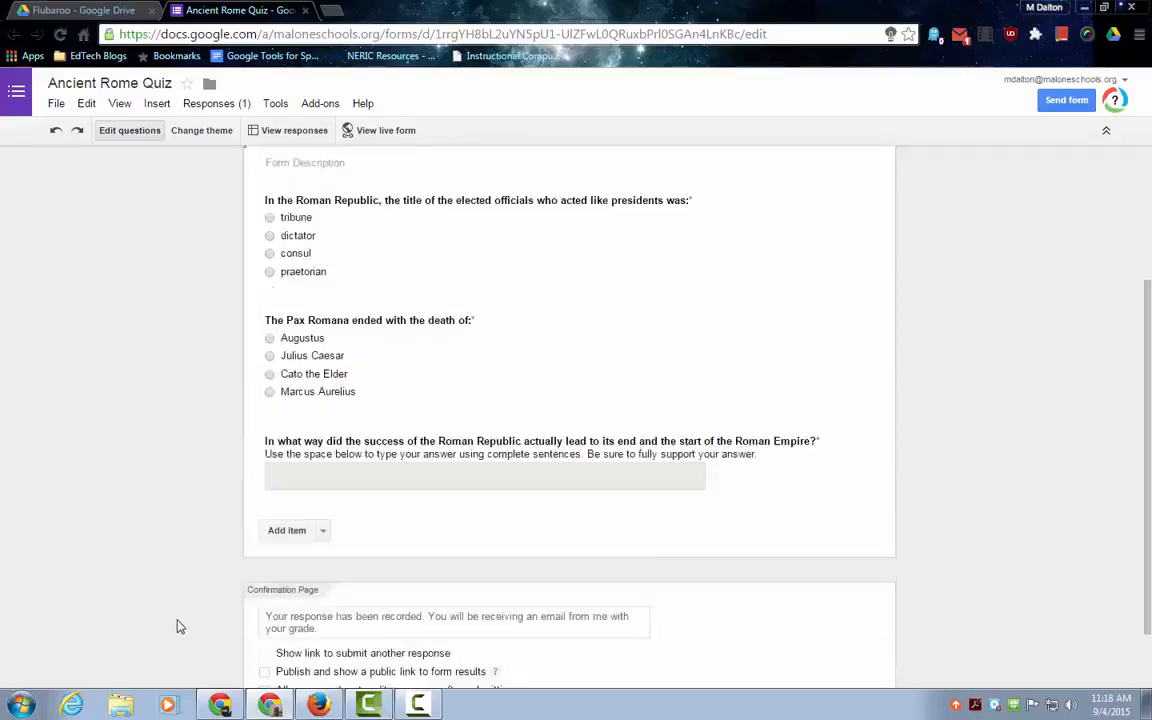
# - Open Copy of Ancient Rome Quiz (Responses) from the Flubaroo folder, then return to the Ancient Rome Quiz form
pyautogui.scroll(3, 178, 626)
pyautogui.click(96, 12)
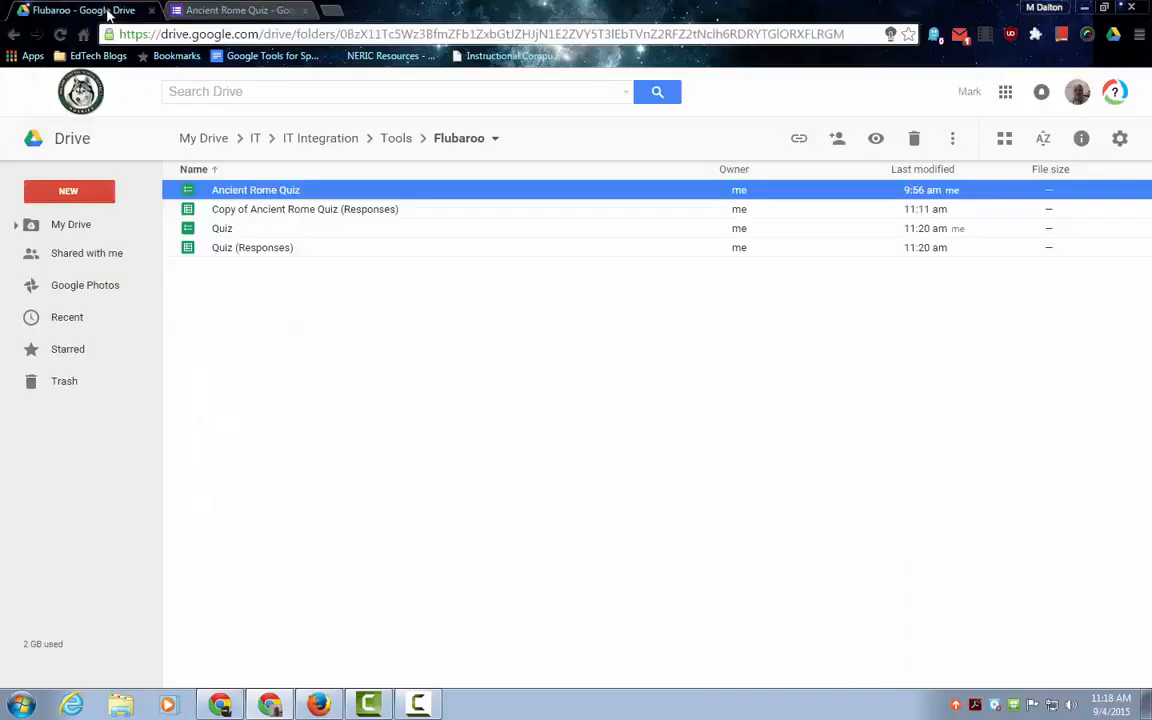
pyautogui.doubleClick(275, 211)
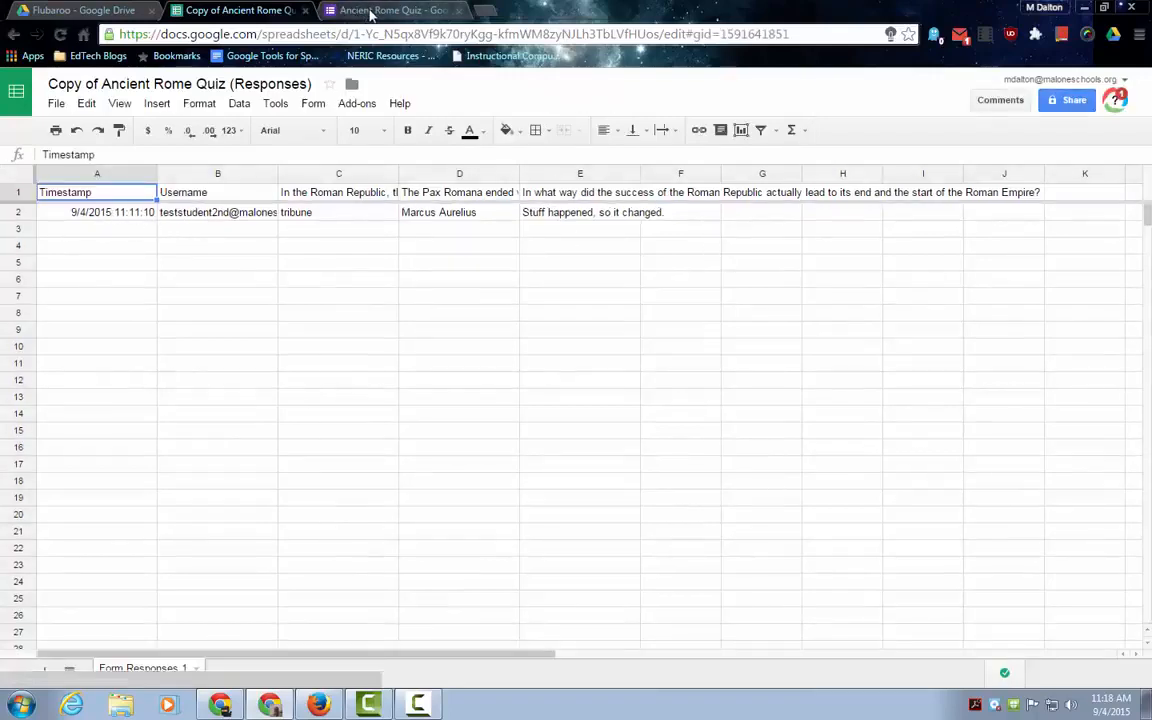
pyautogui.click(366, 12)
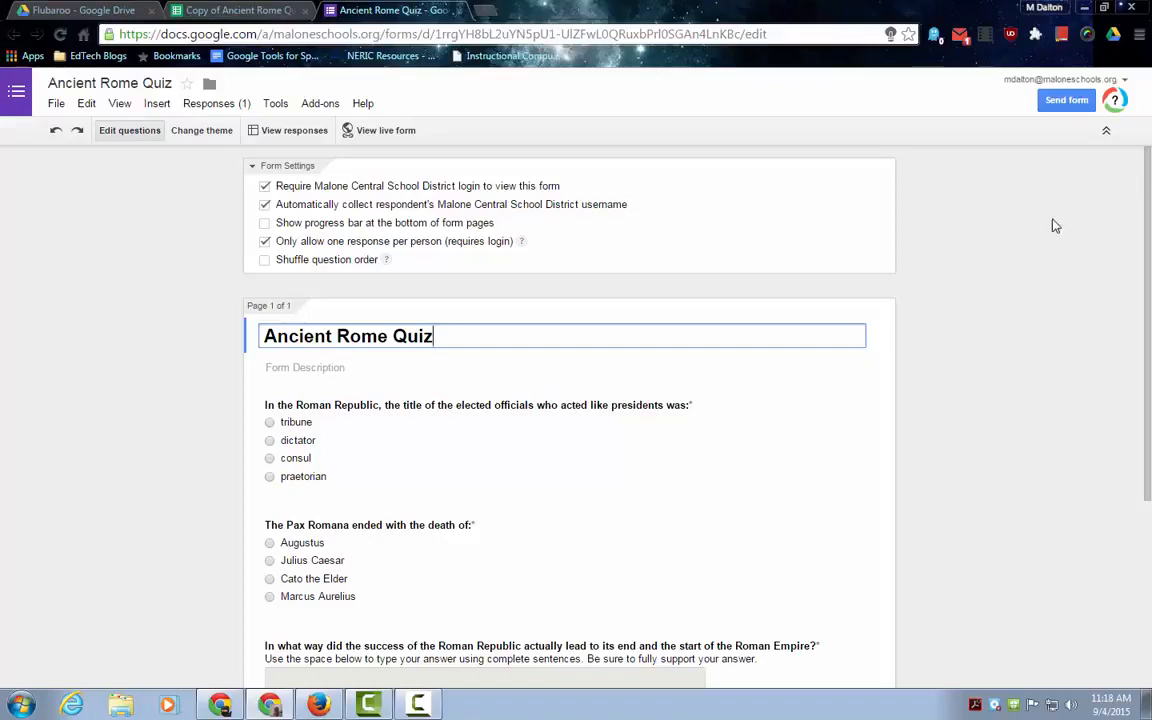
# - Generate a short share link for the Ancient Rome Quiz in the send options and close them
pyautogui.click(1067, 100)
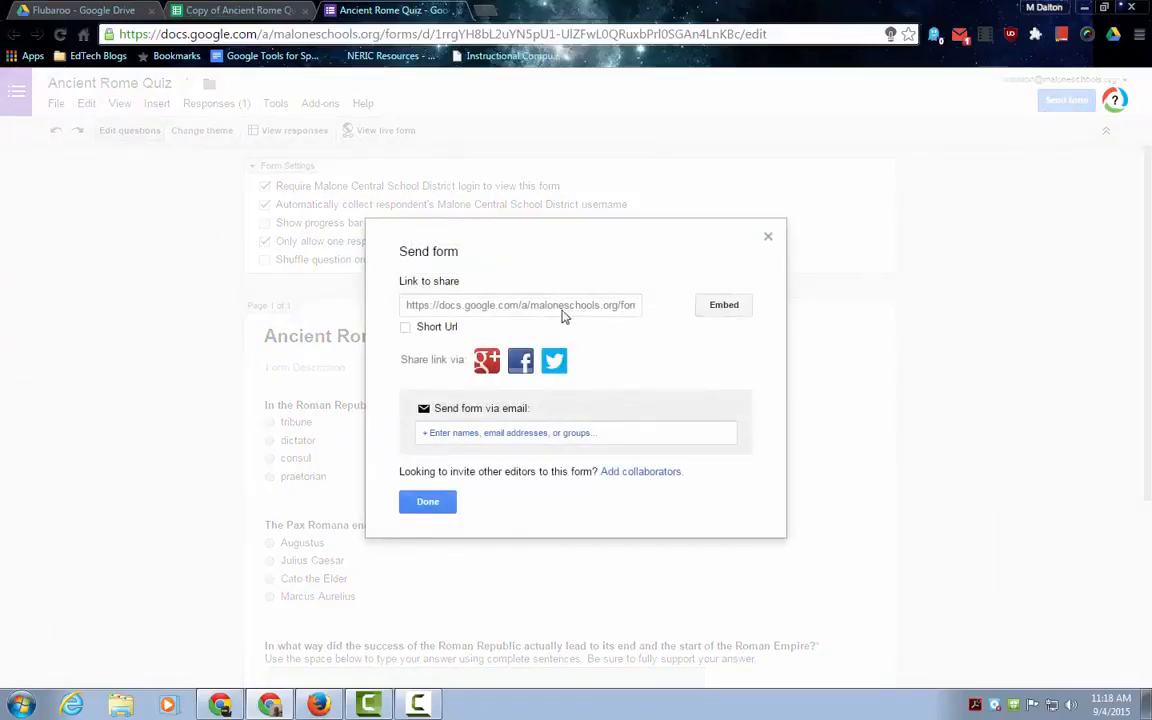
pyautogui.click(406, 330)
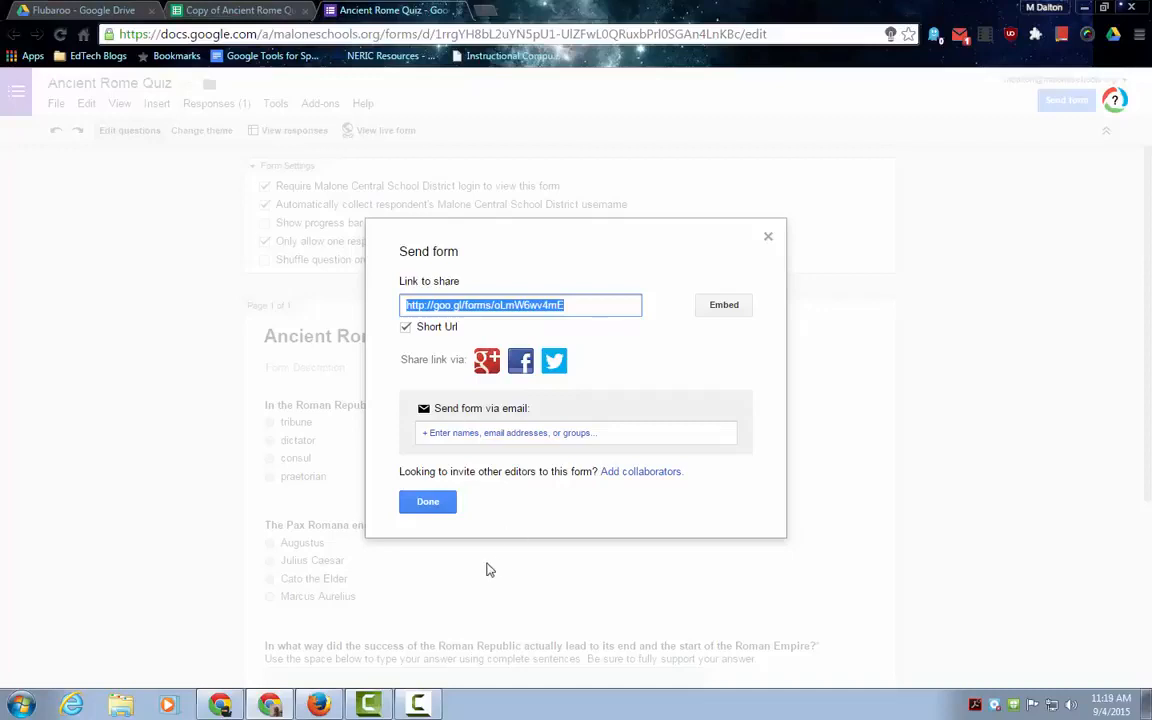
pyautogui.click(428, 502)
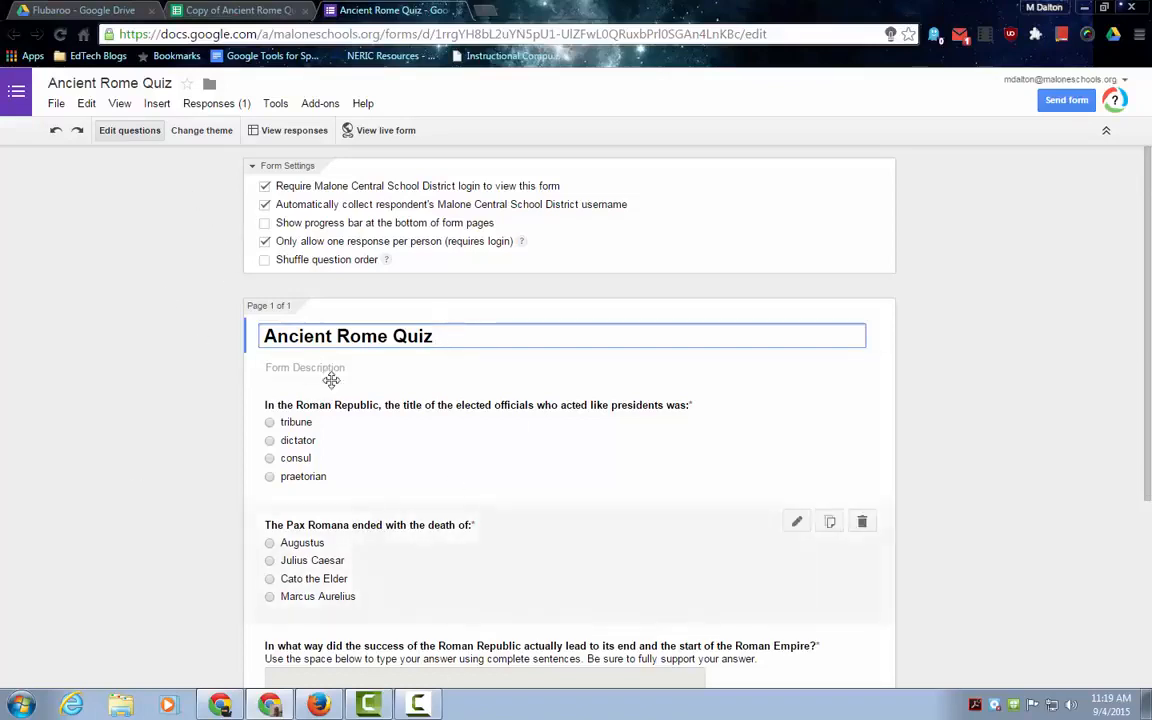
# - Open the live Ancient Rome Quiz, then look through the available themes in the form editor and close the editor
pyautogui.click(389, 137)
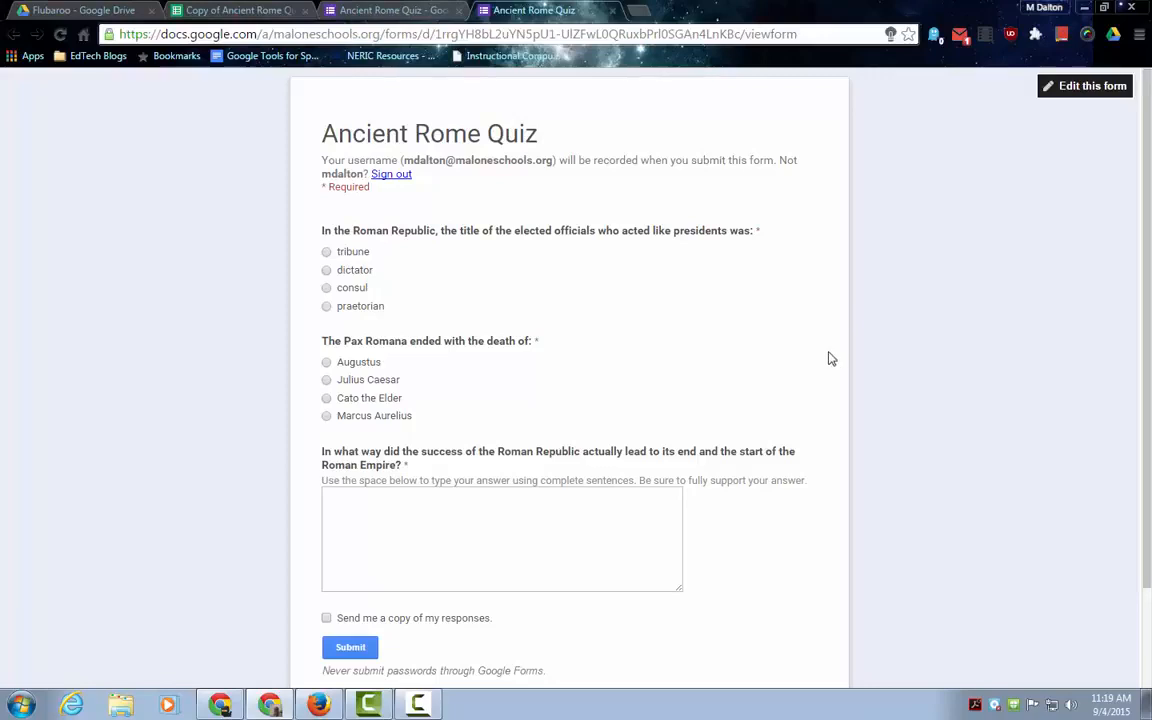
pyautogui.click(365, 12)
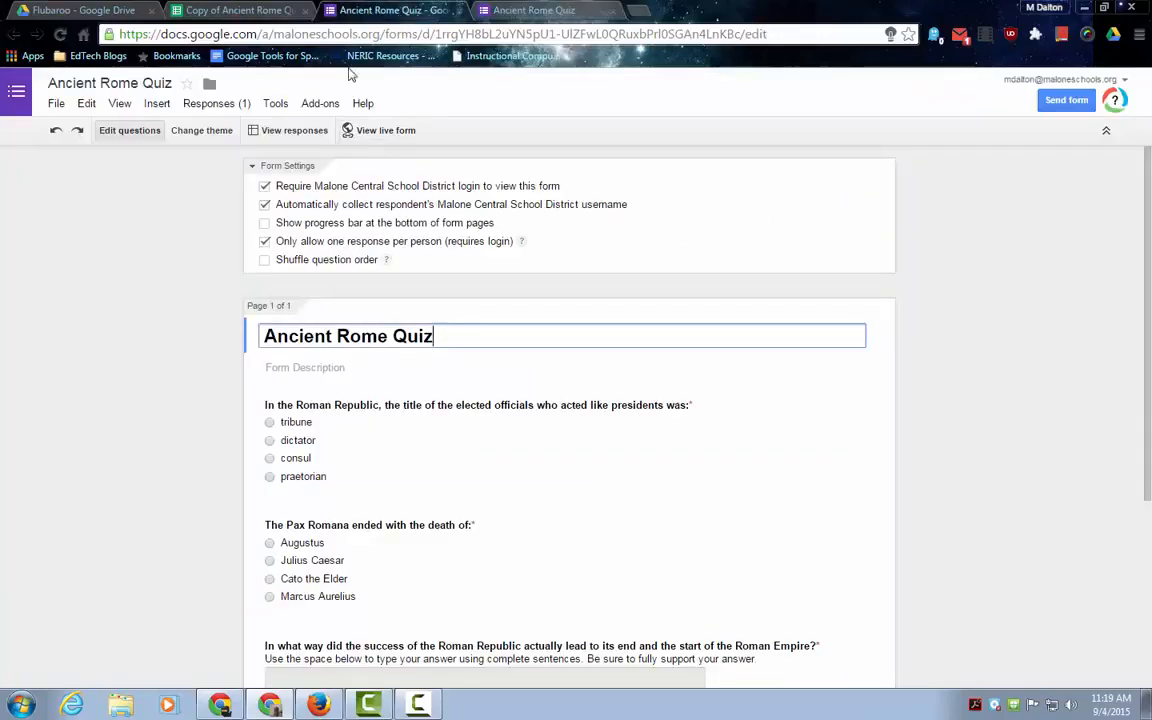
pyautogui.click(216, 132)
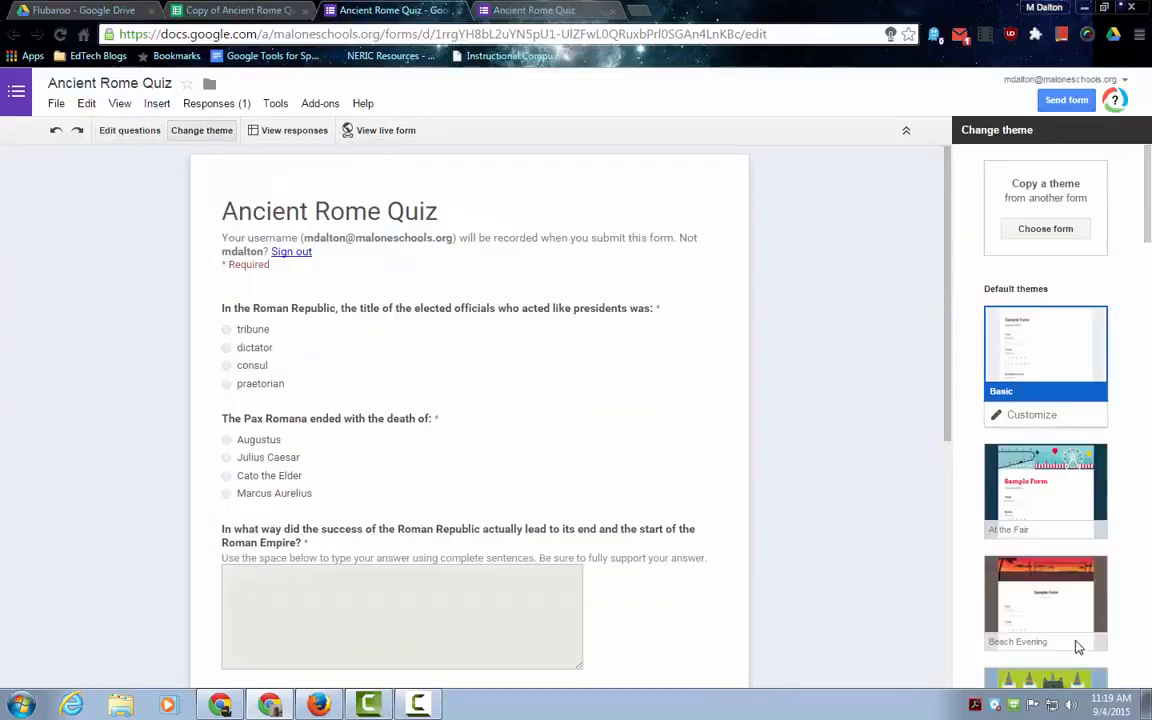
pyautogui.scroll(-2, 1048, 527)
pyautogui.scroll(2, 1048, 527)
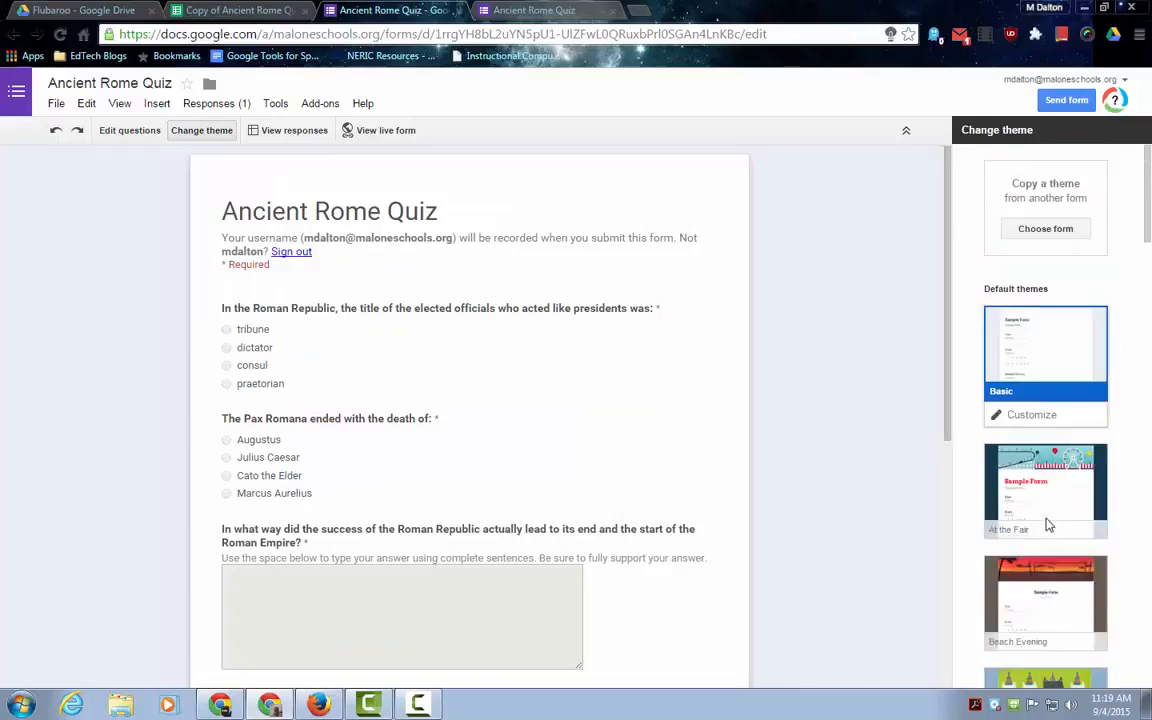
pyautogui.click(458, 12)
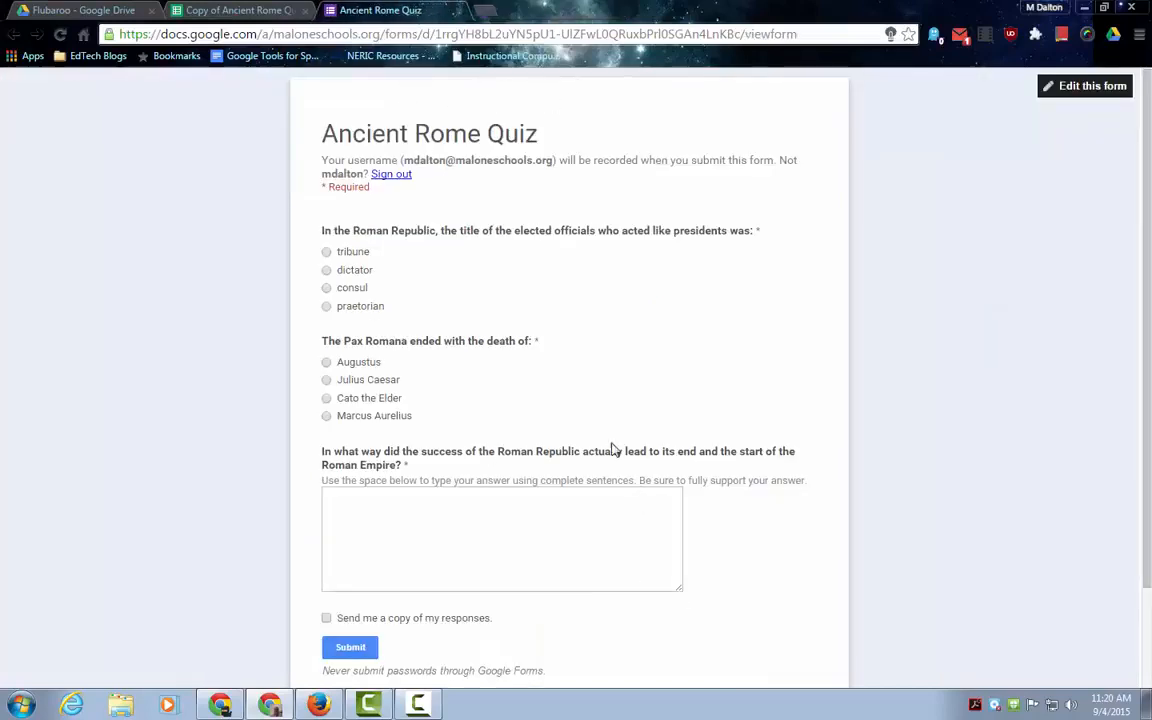
# - Answer the live quiz with consul for the first question, Marcus Aurelius for the second, and "Reasons" for the written question
pyautogui.click(326, 288)
pyautogui.click(326, 415)
pyautogui.scroll(-1, 275, 427)
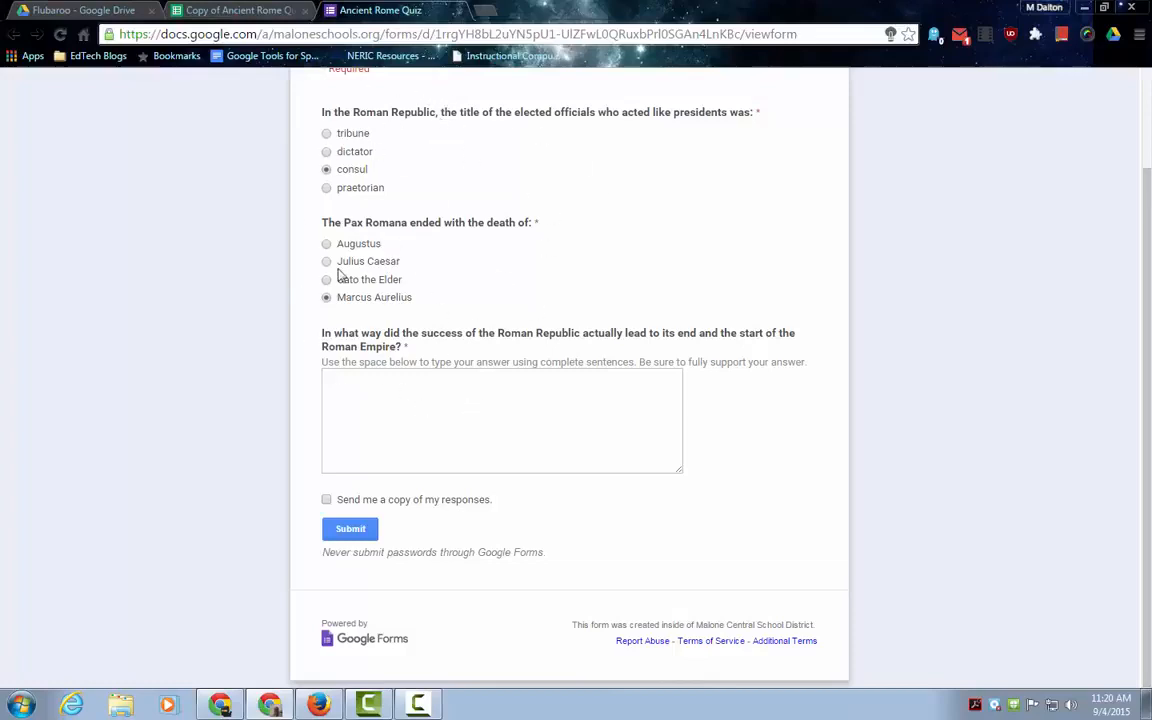
pyautogui.click(445, 424)
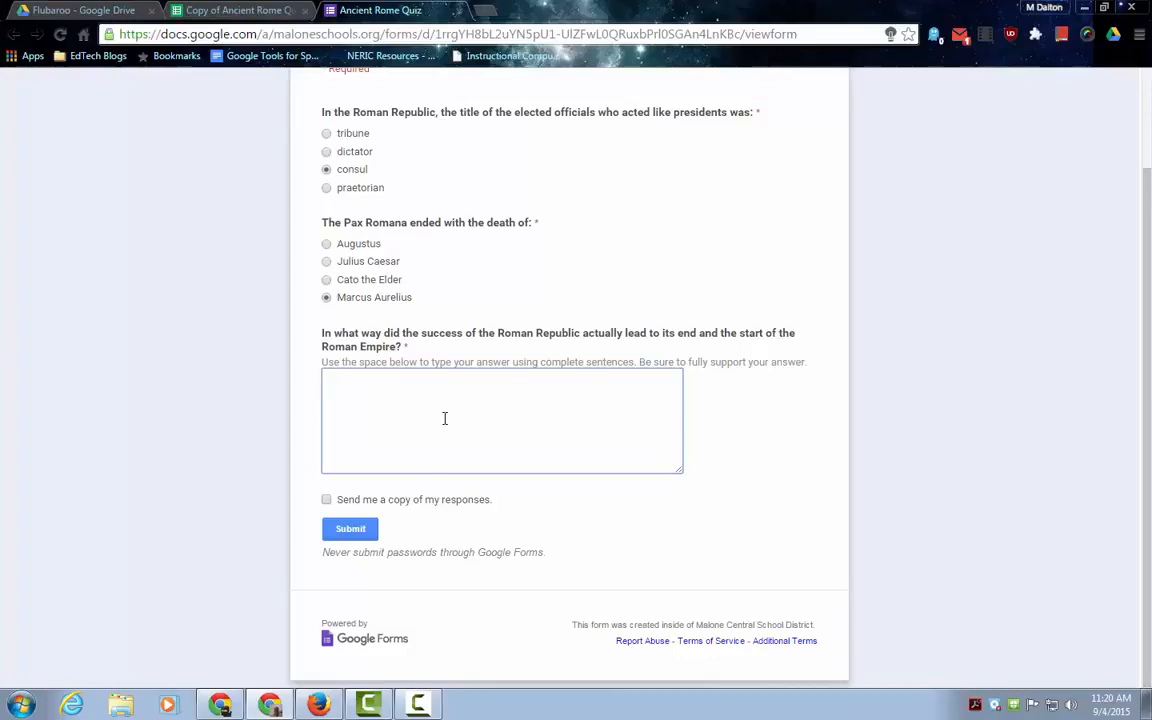
pyautogui.write('Reasons')
pyautogui.scroll(2, 766, 482)
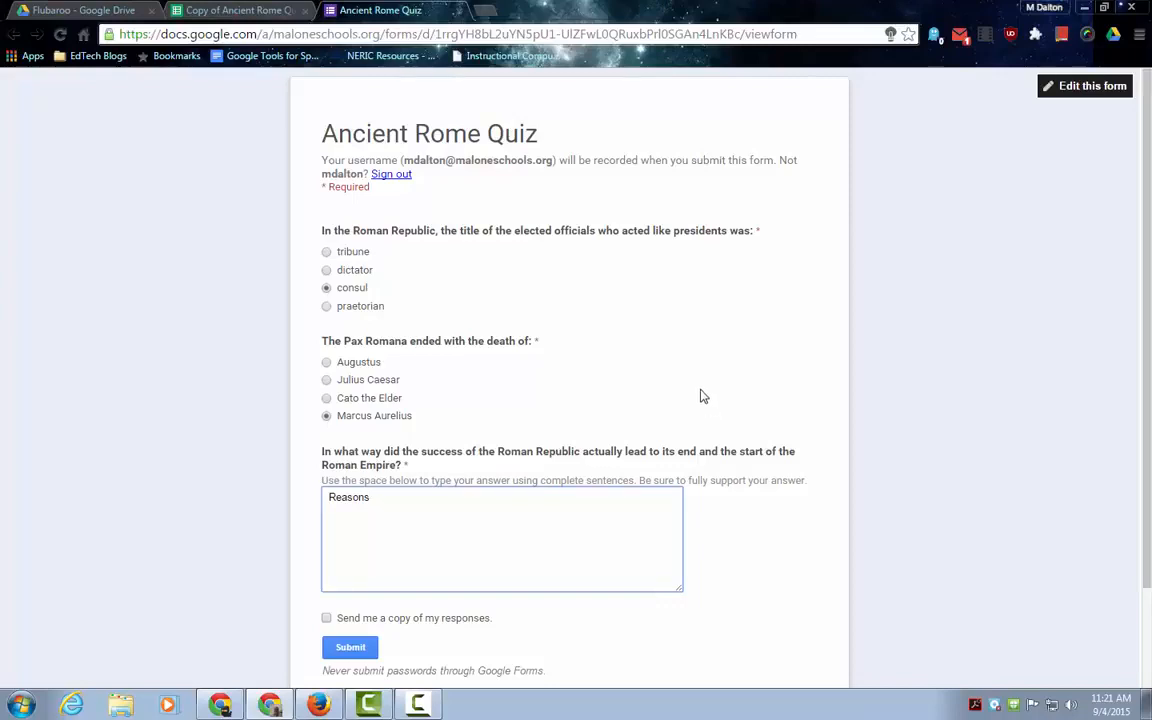
pyautogui.scroll(-1, 805, 599)
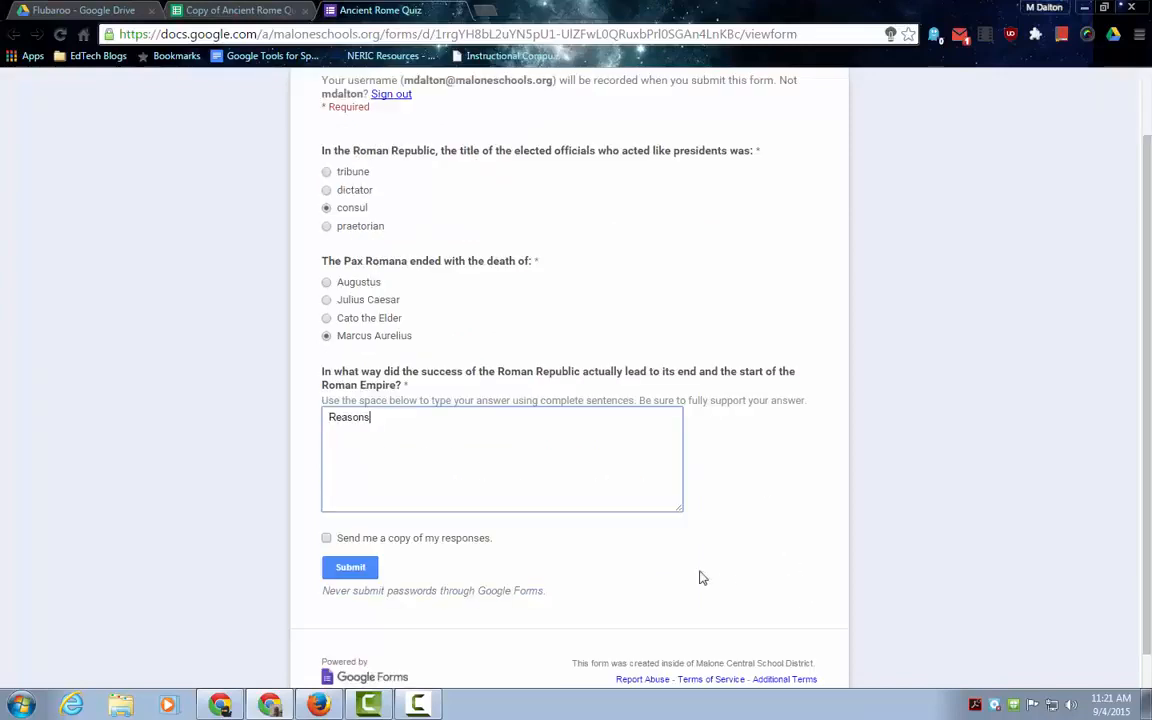
# - Submit the quiz answers and return to the responses spreadsheet, dismissing the incoming email notification
pyautogui.click(347, 569)
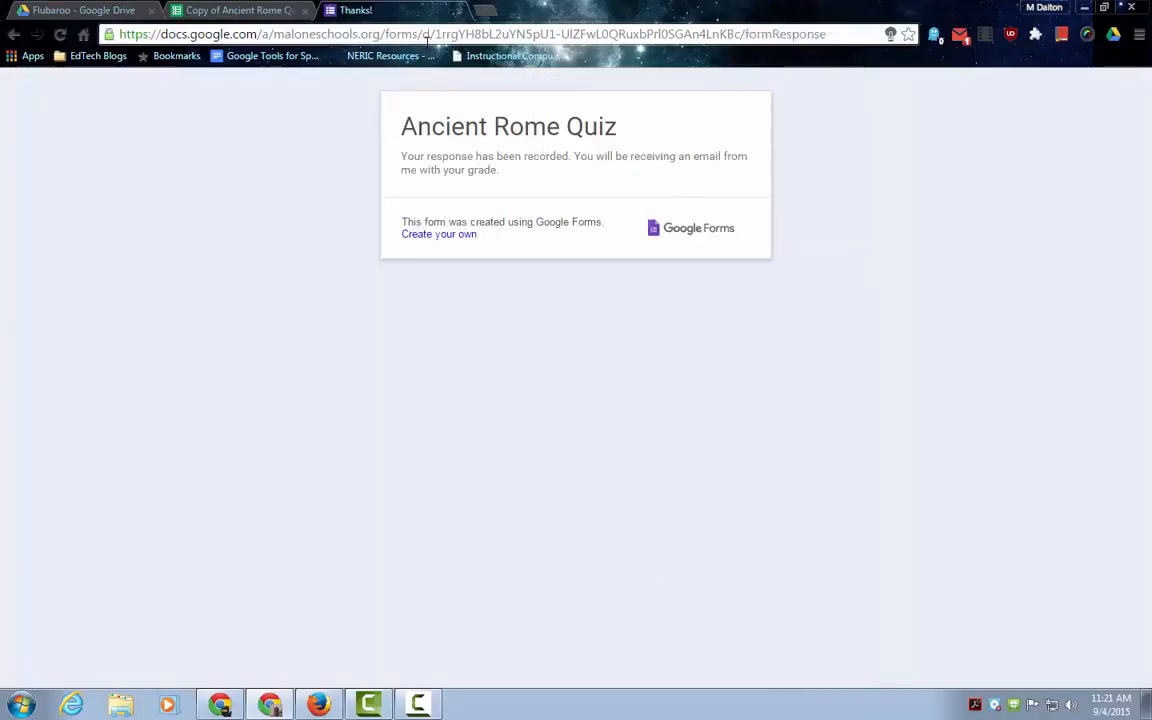
pyautogui.click(459, 11)
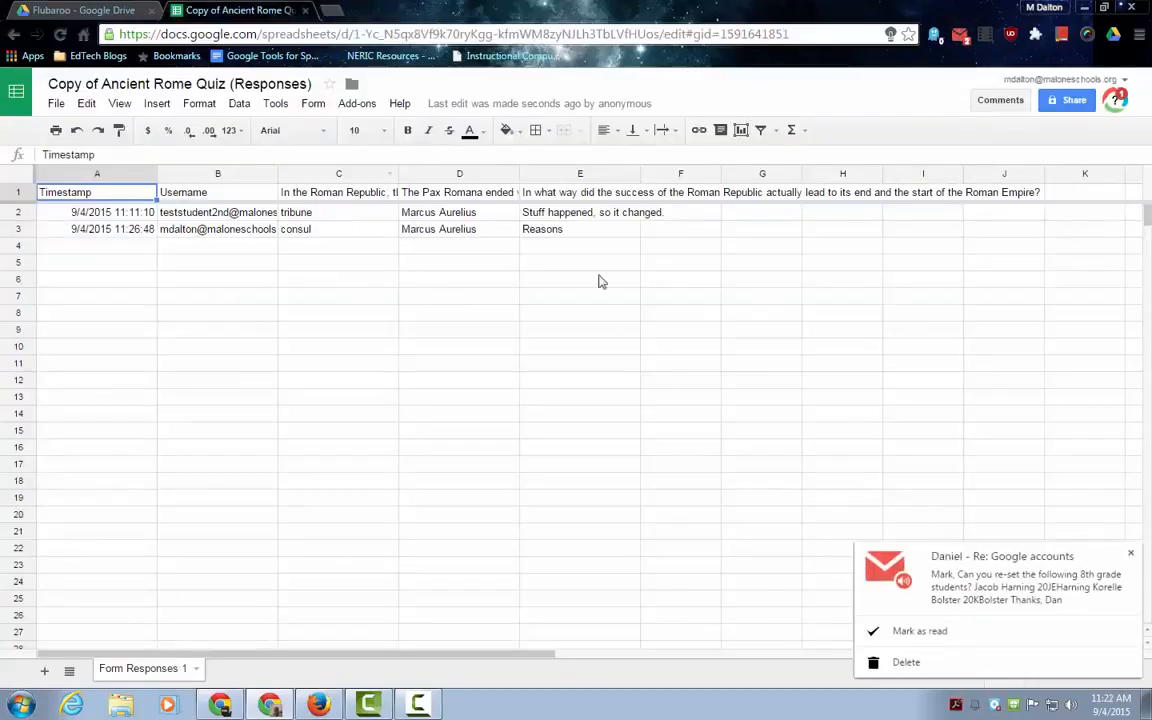
pyautogui.click(1130, 553)
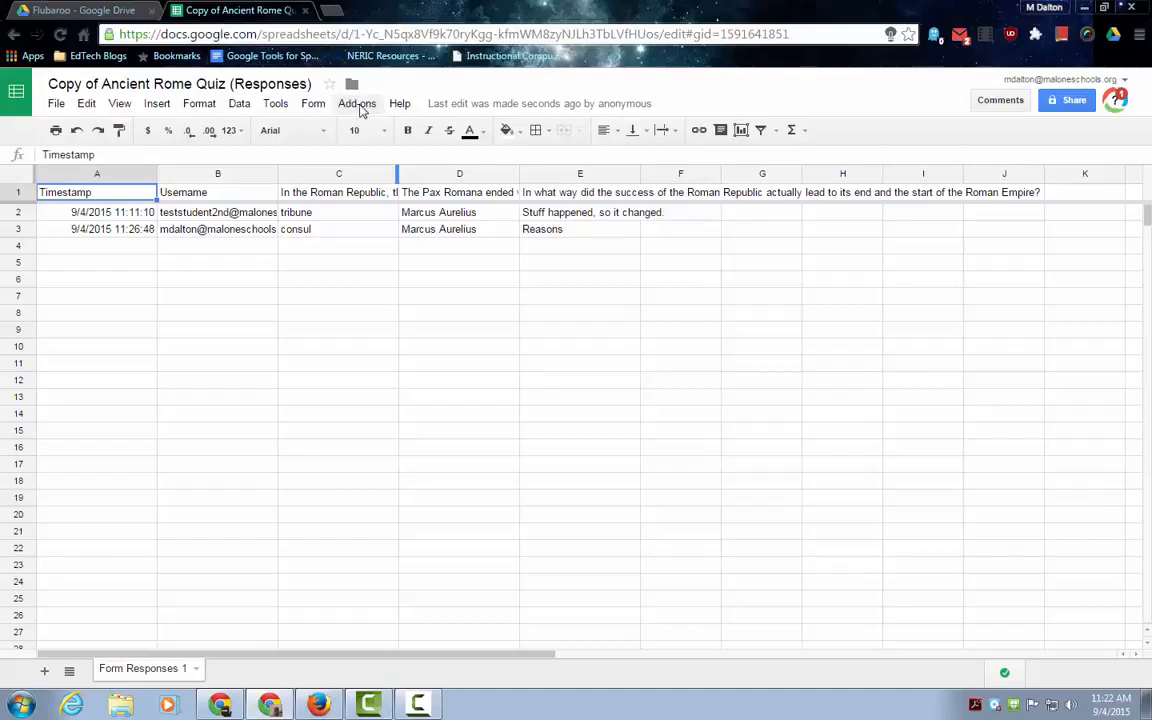
# - Create a blank spreadsheet in the Flubaroo folder, then close it unused and go back to the responses spreadsheet
pyautogui.click(95, 10)
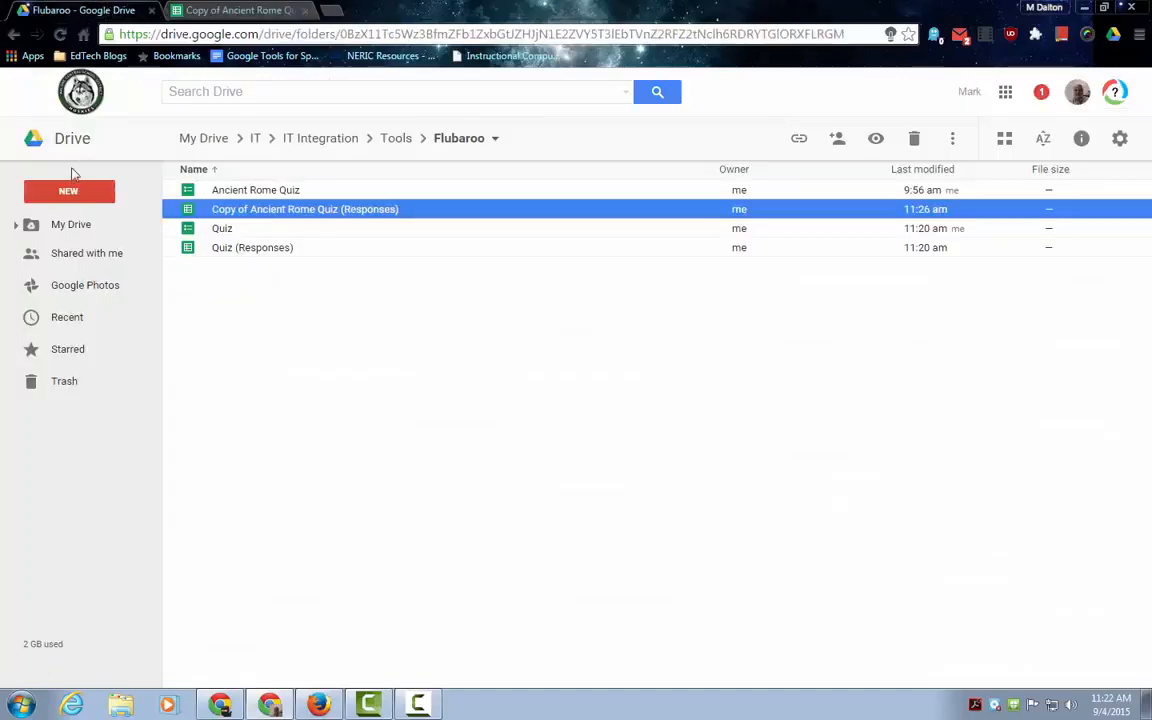
pyautogui.click(75, 189)
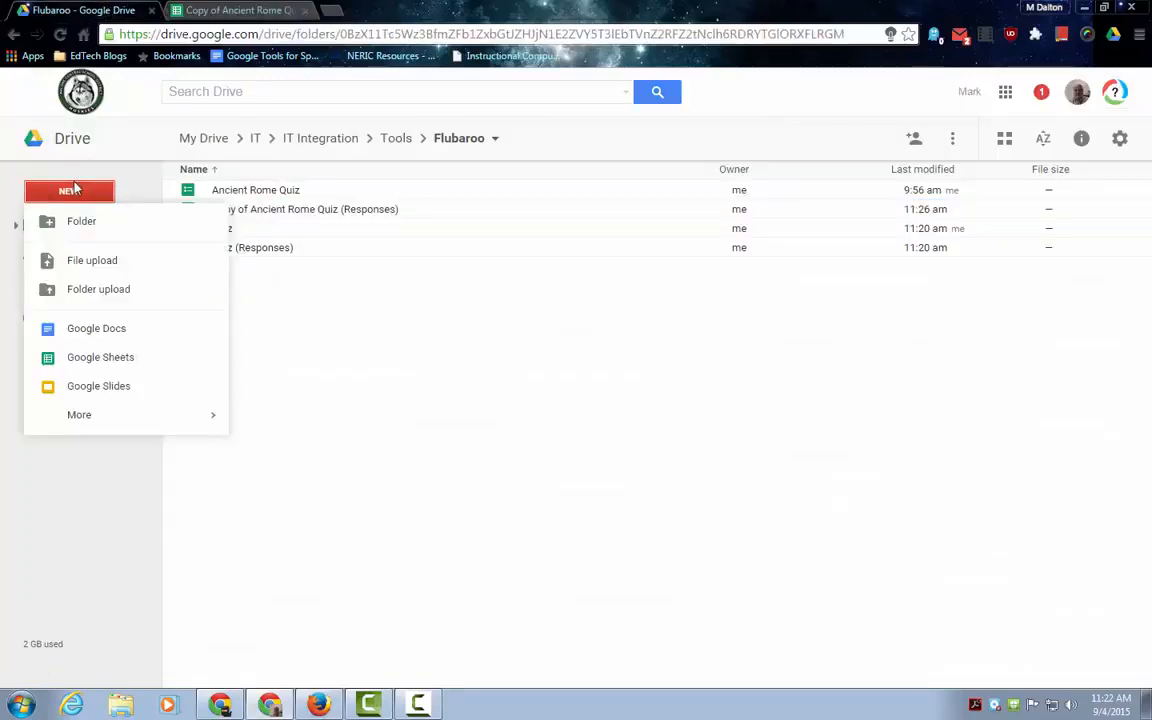
pyautogui.click(110, 360)
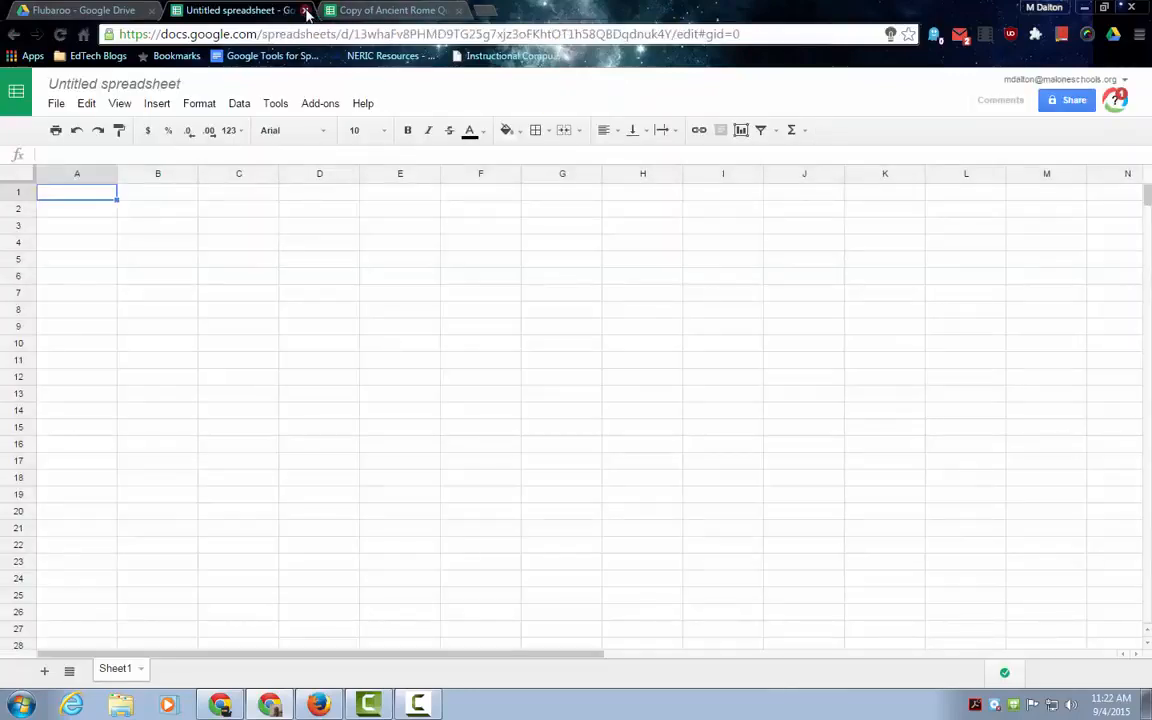
pyautogui.click(305, 11)
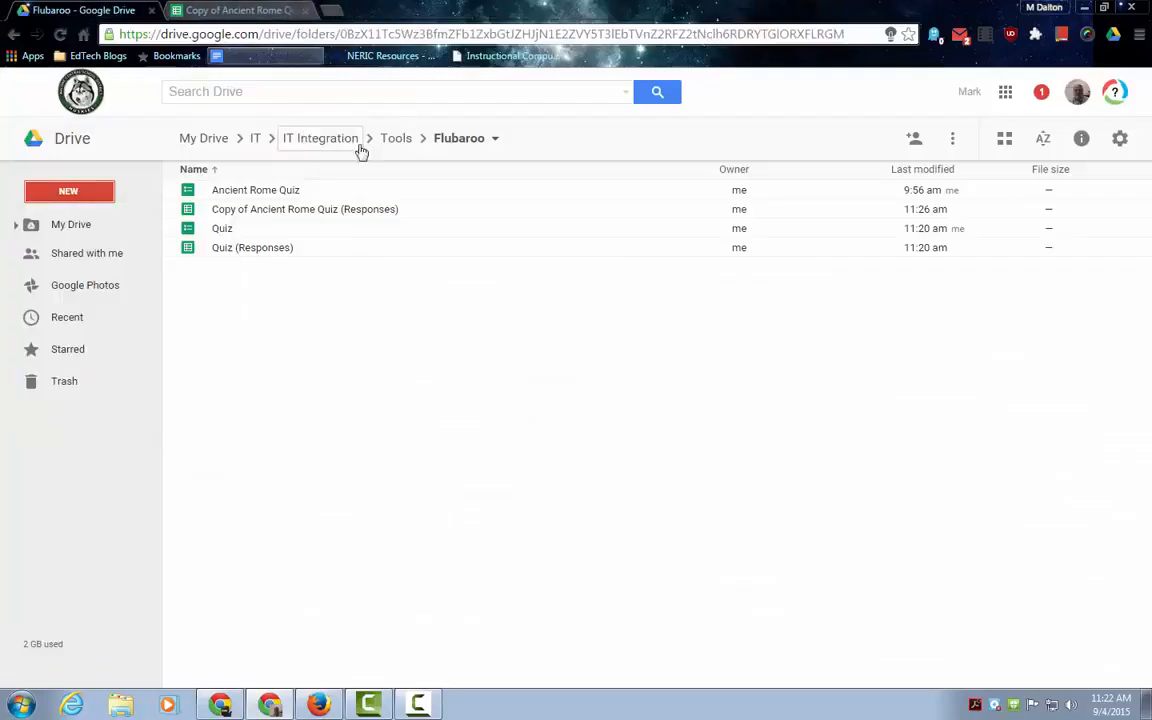
pyautogui.click(240, 10)
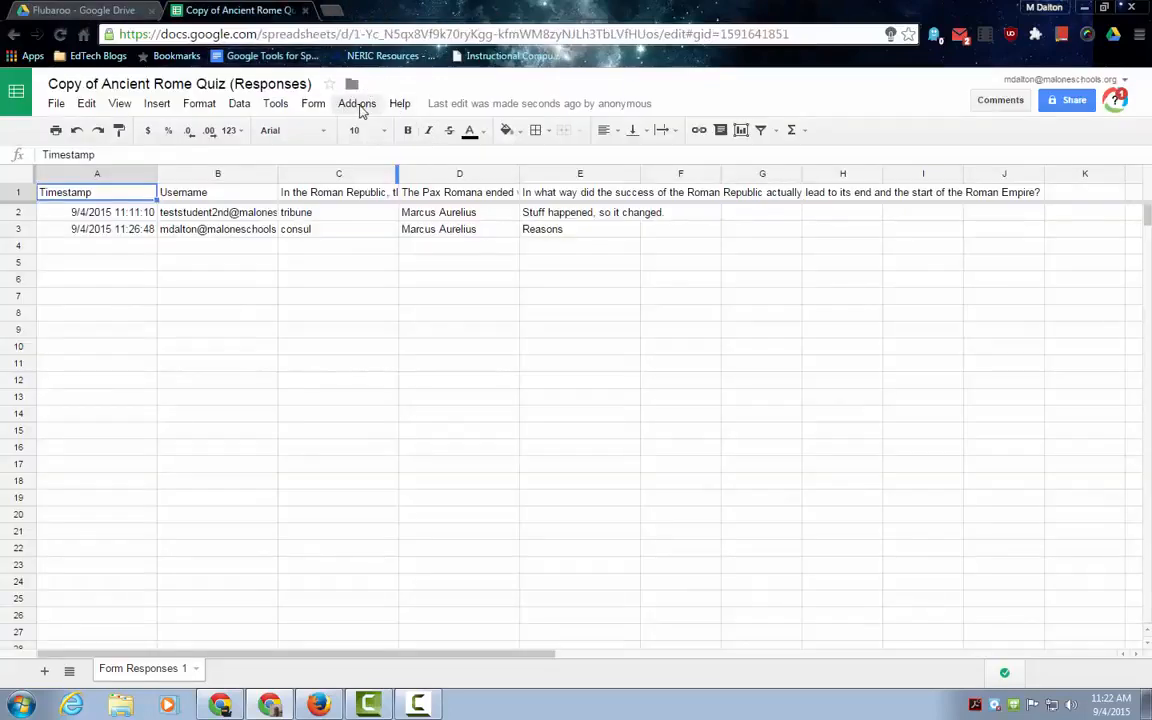
# - Browse the add-on store from the responses spreadsheet, looking at Flubaroo and the other add-ons, then close the store
pyautogui.click(360, 106)
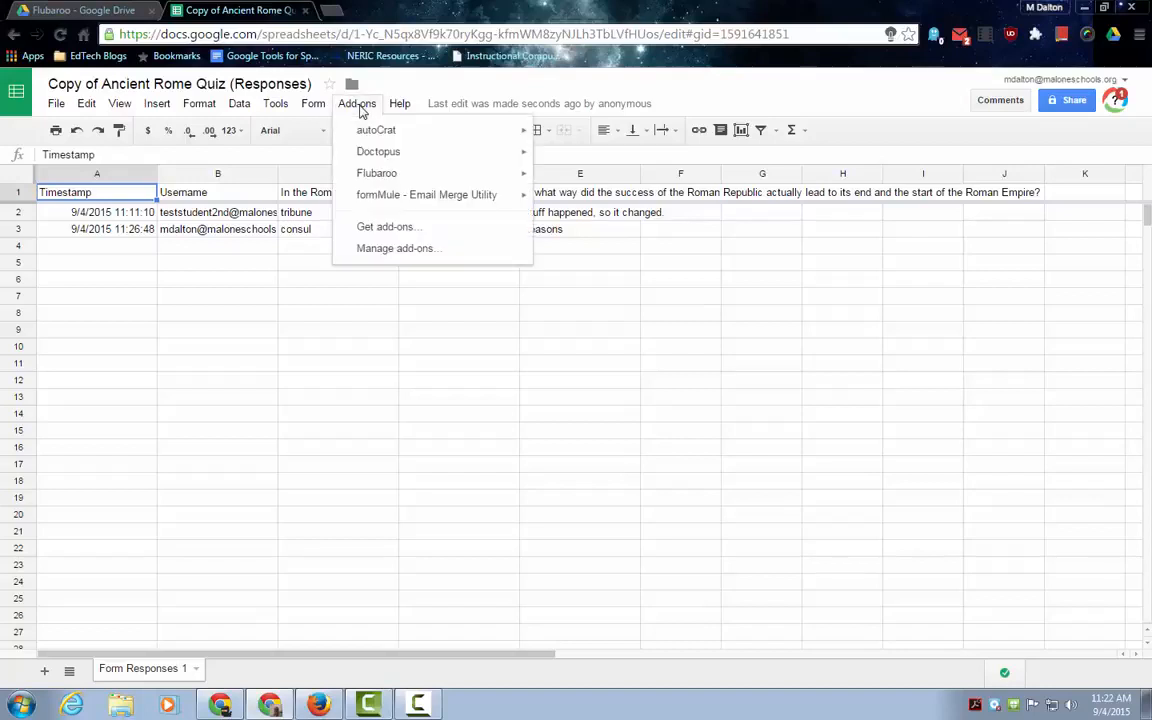
pyautogui.click(374, 229)
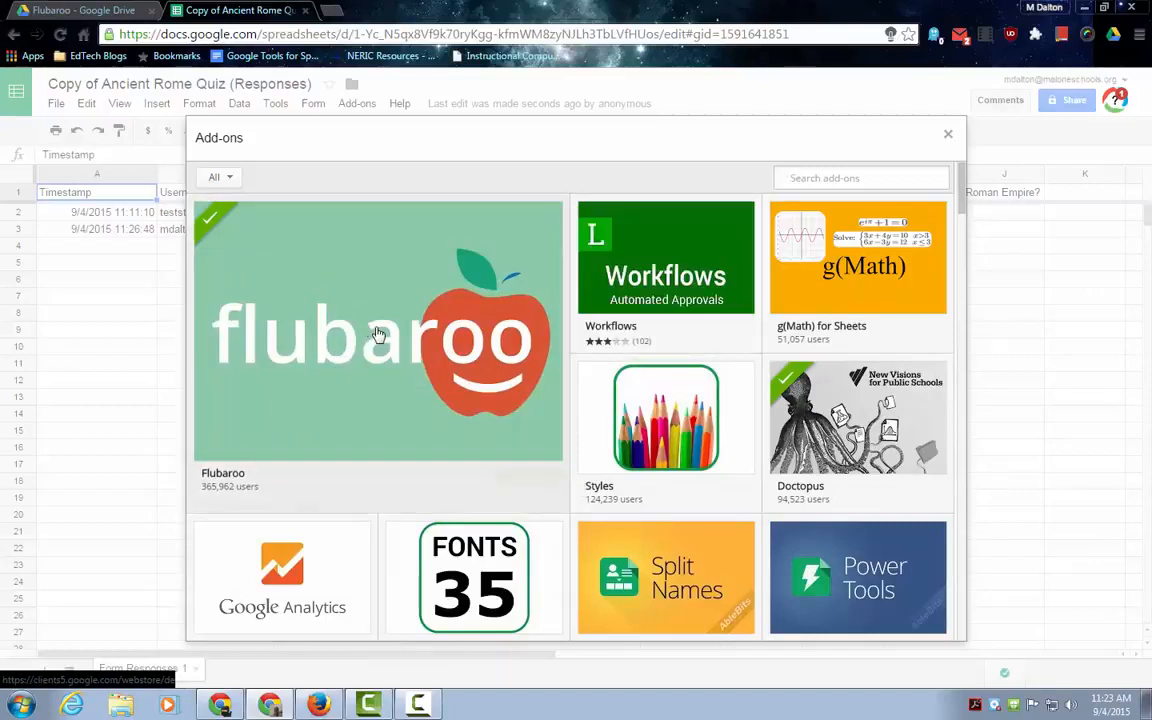
pyautogui.moveTo(373, 330)
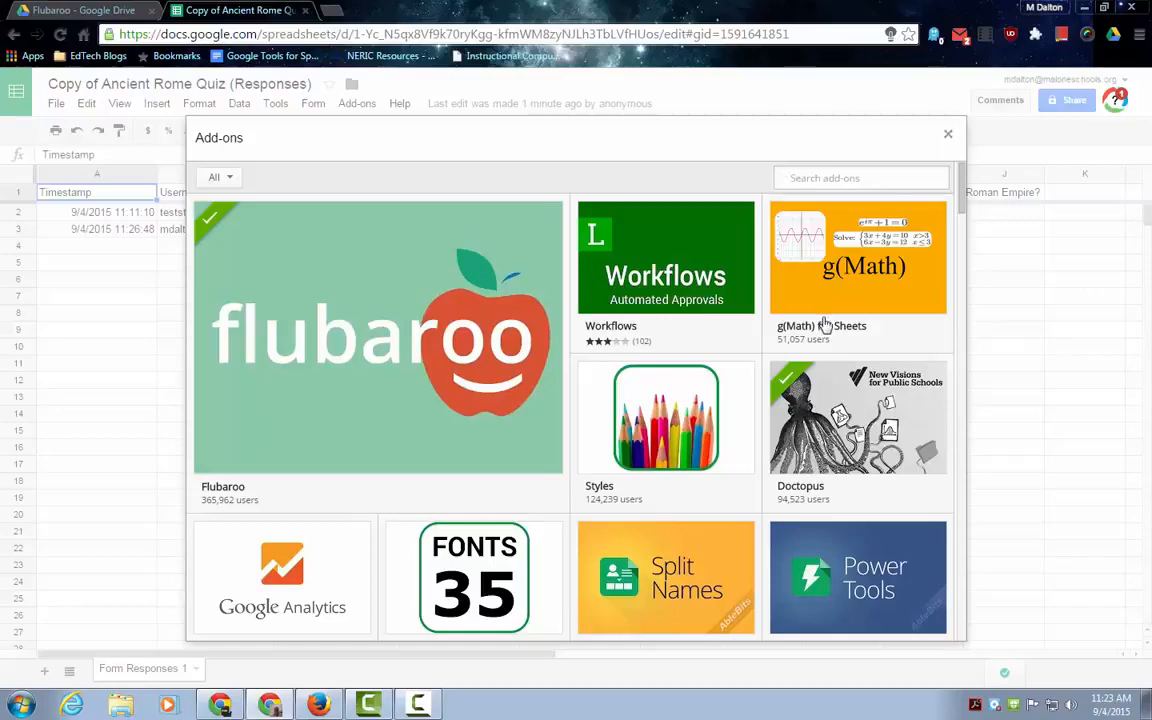
pyautogui.scroll(-7, 745, 424)
pyautogui.scroll(-10, 730, 425)
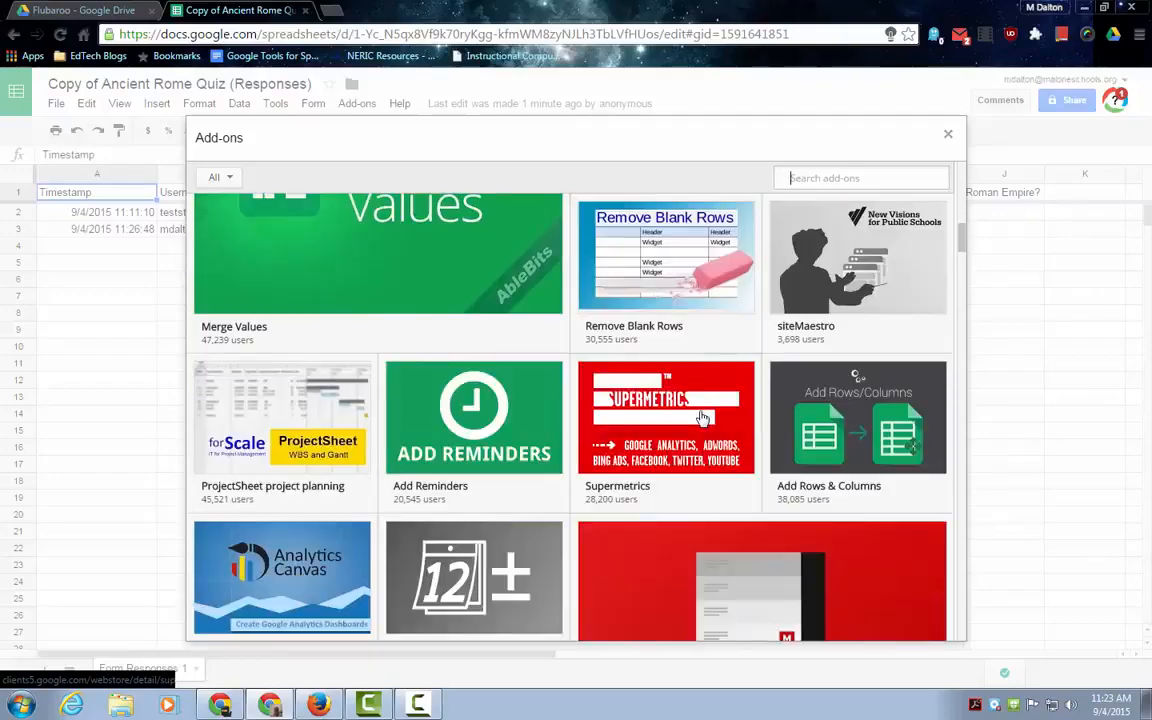
pyautogui.scroll(-4, 473, 435)
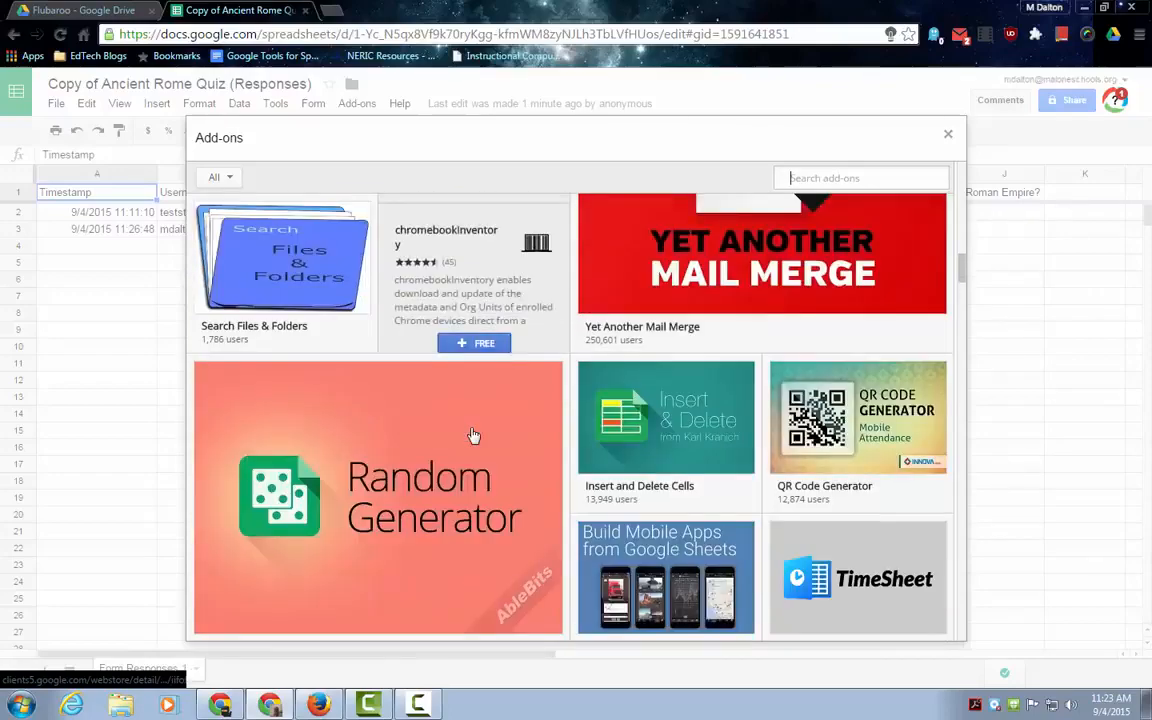
pyautogui.scroll(5, 521, 497)
pyautogui.scroll(10, 521, 490)
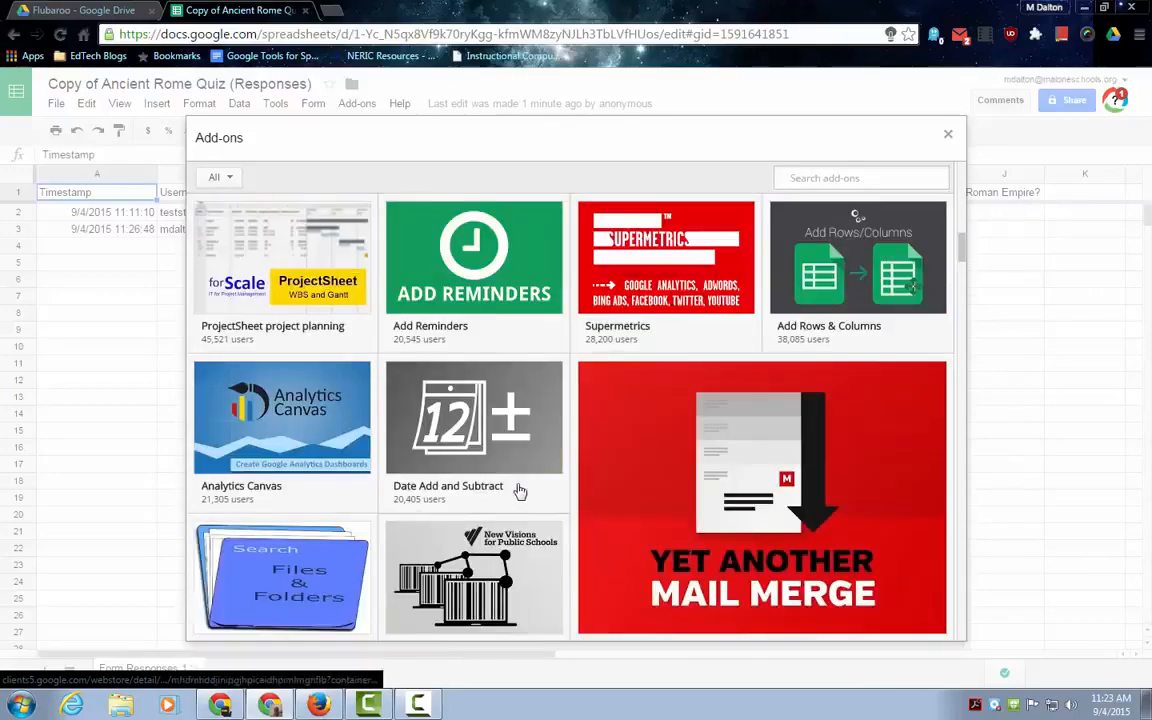
pyautogui.scroll(3, 521, 472)
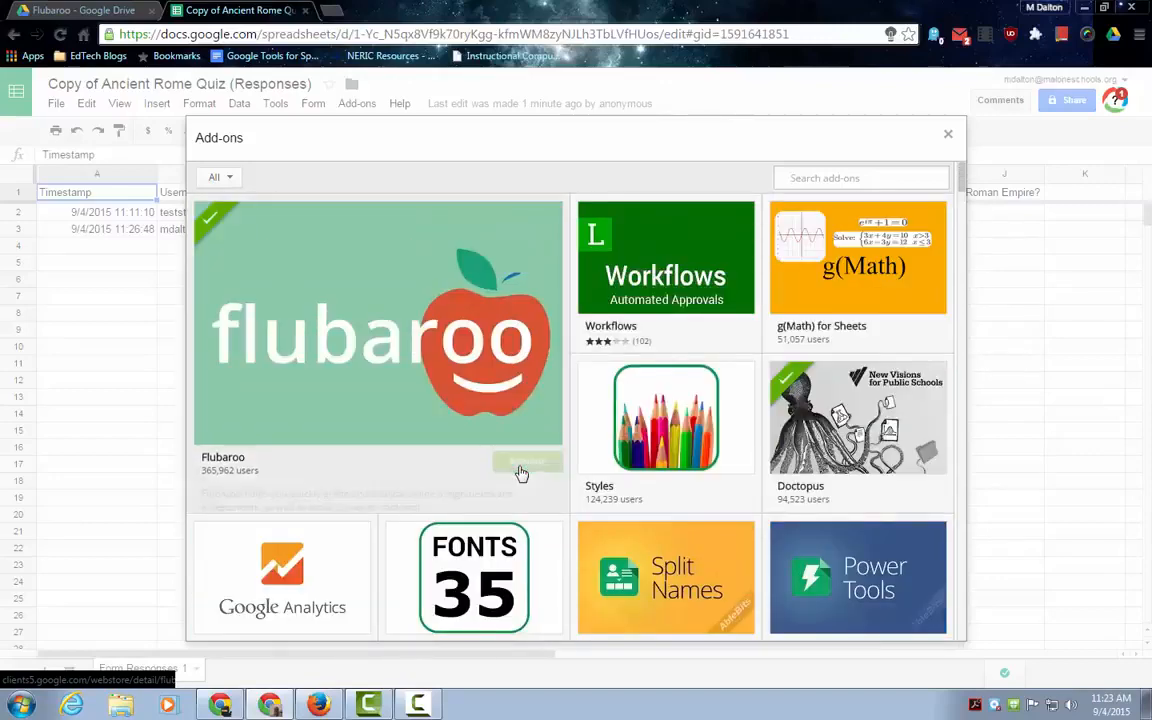
pyautogui.click(949, 137)
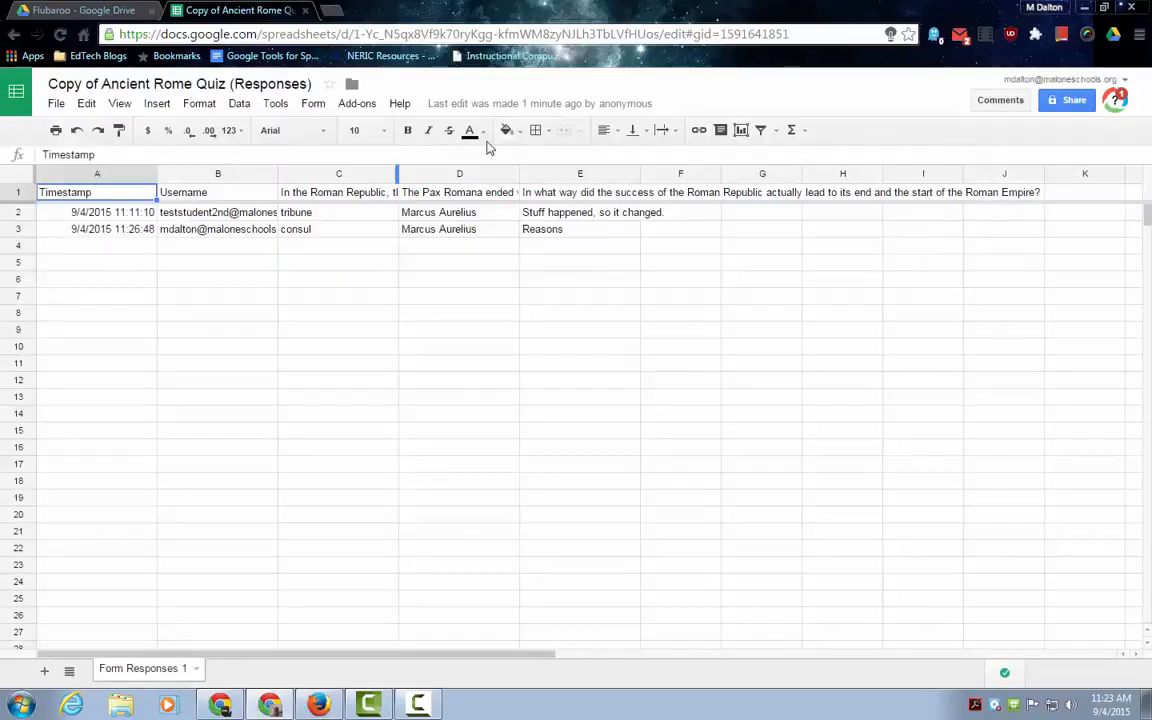
# - Enable Flubaroo in the Ancient Rome Quiz responses spreadsheet and acknowledge its notification
pyautogui.click(357, 106)
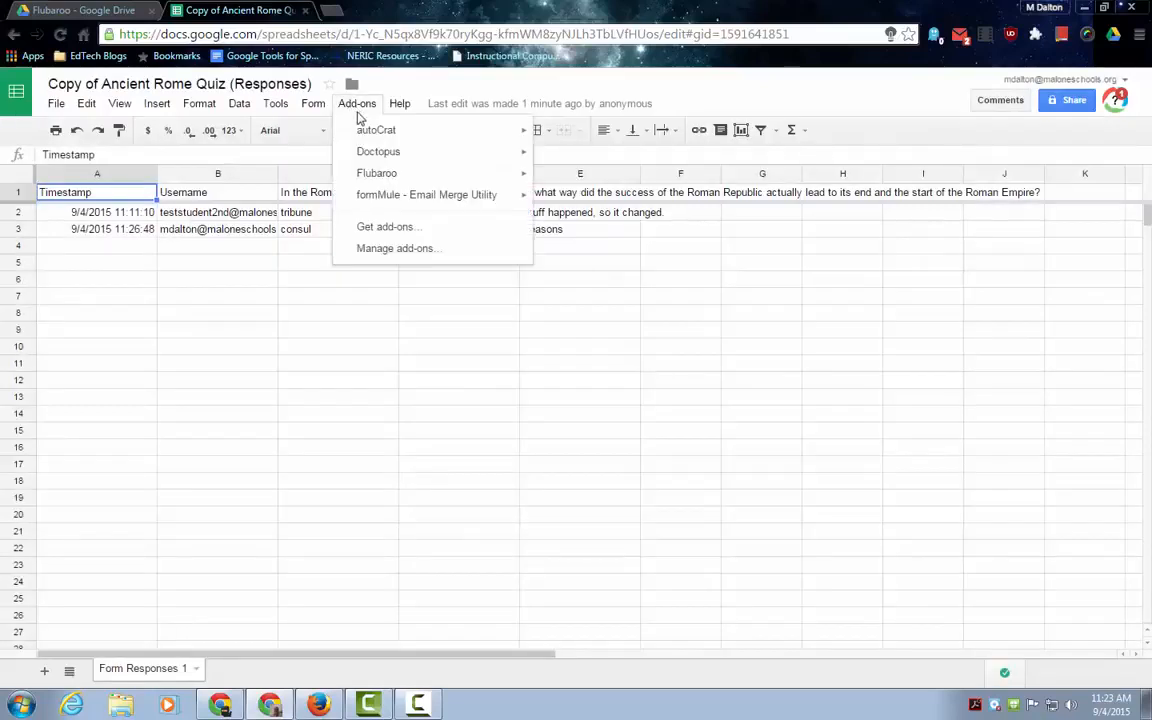
pyautogui.moveTo(367, 177)
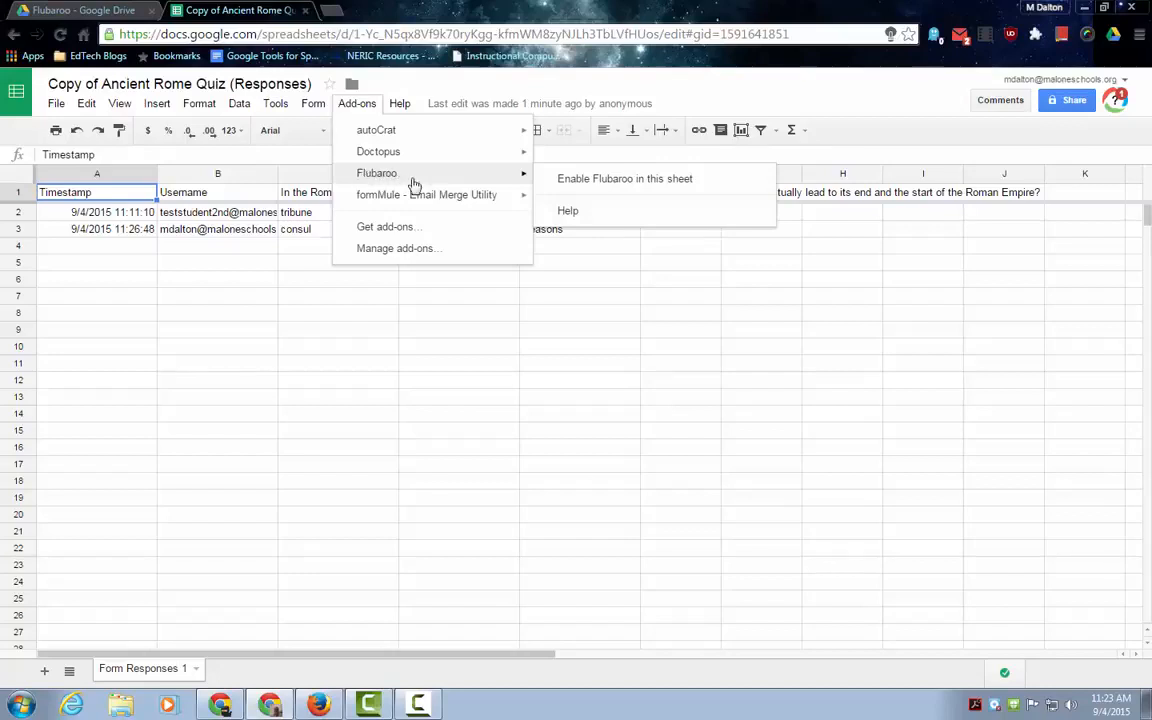
pyautogui.click(645, 189)
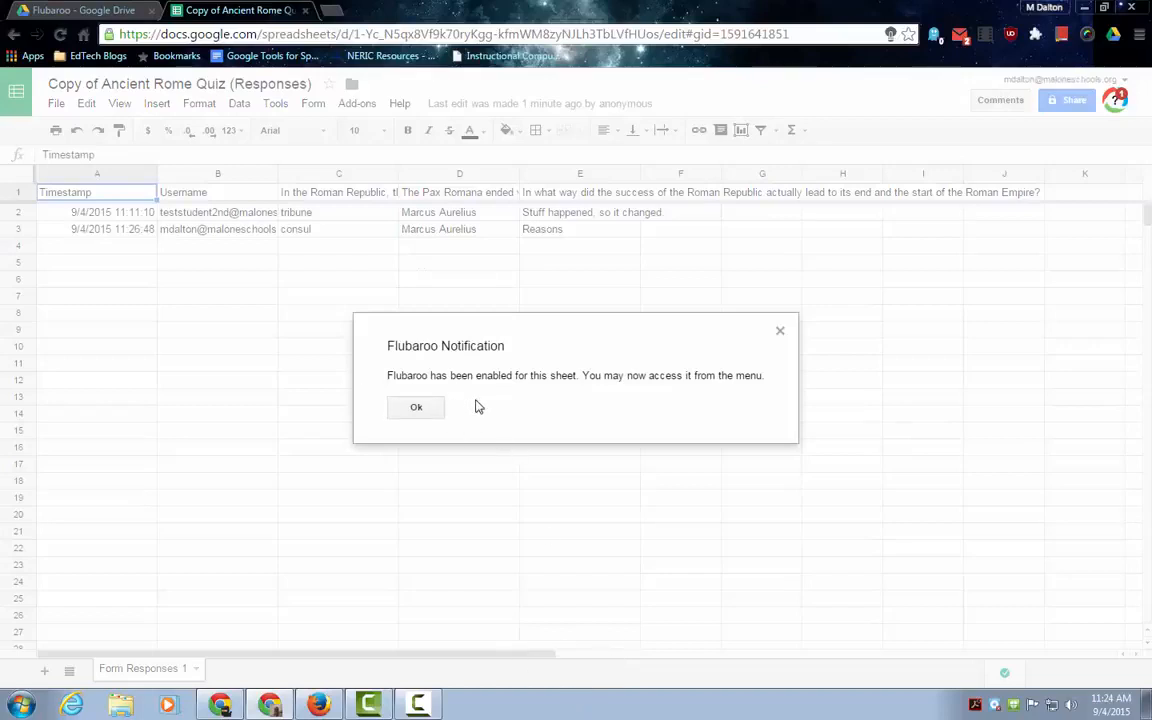
pyautogui.click(406, 410)
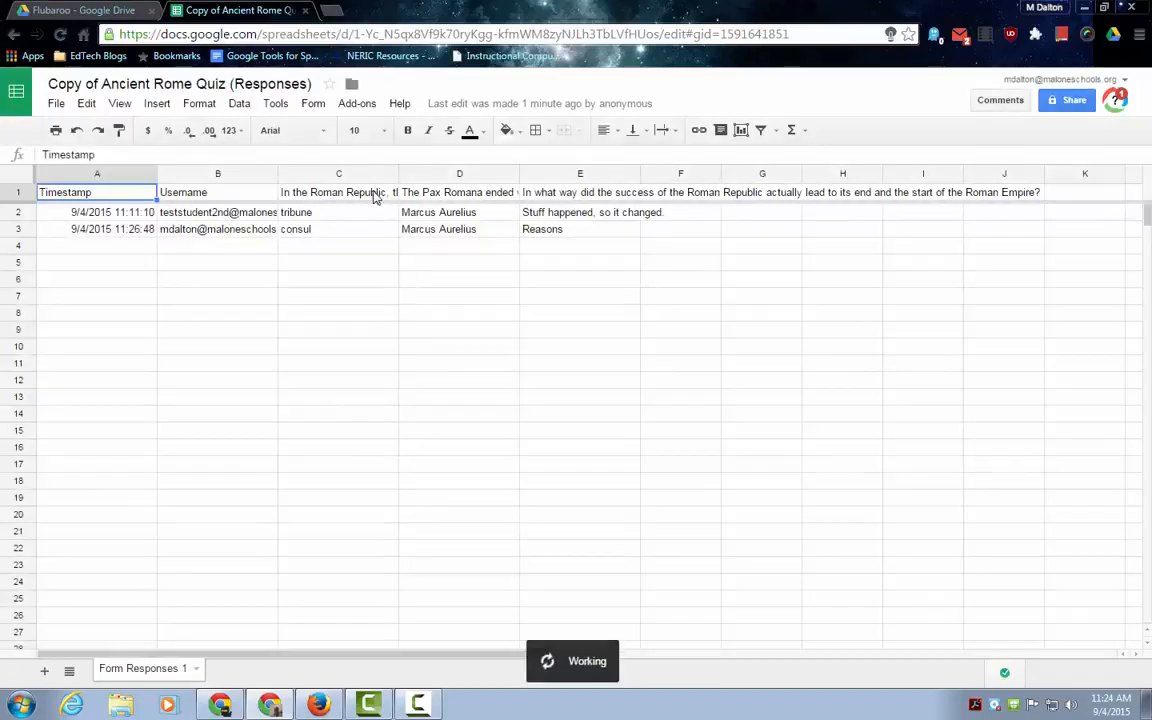
# - Start grading the assignment with Flubaroo and keep the Username question set to Identifies Student
pyautogui.click(357, 108)
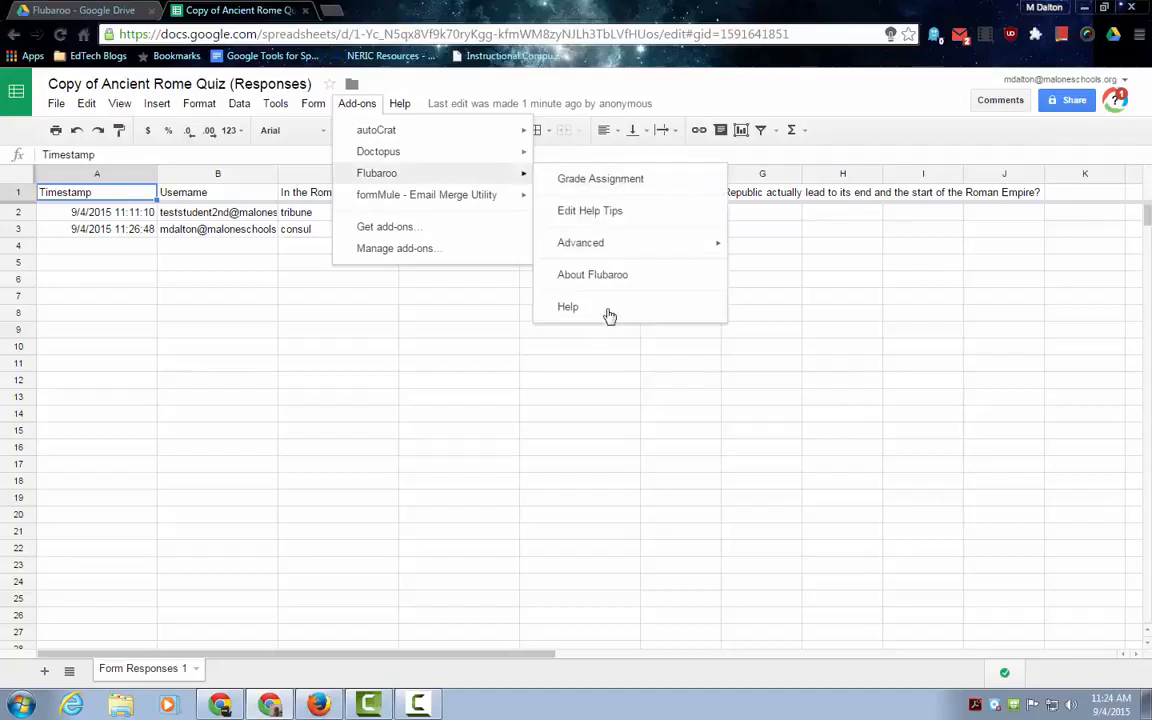
pyautogui.click(618, 185)
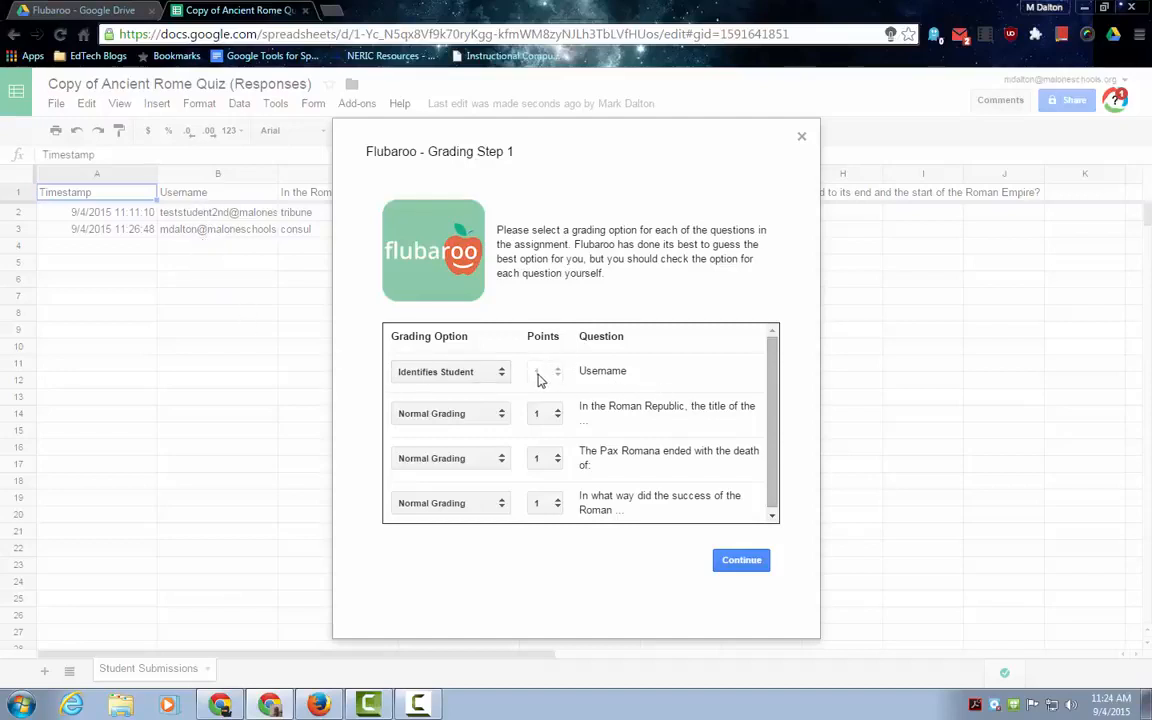
pyautogui.click(455, 374)
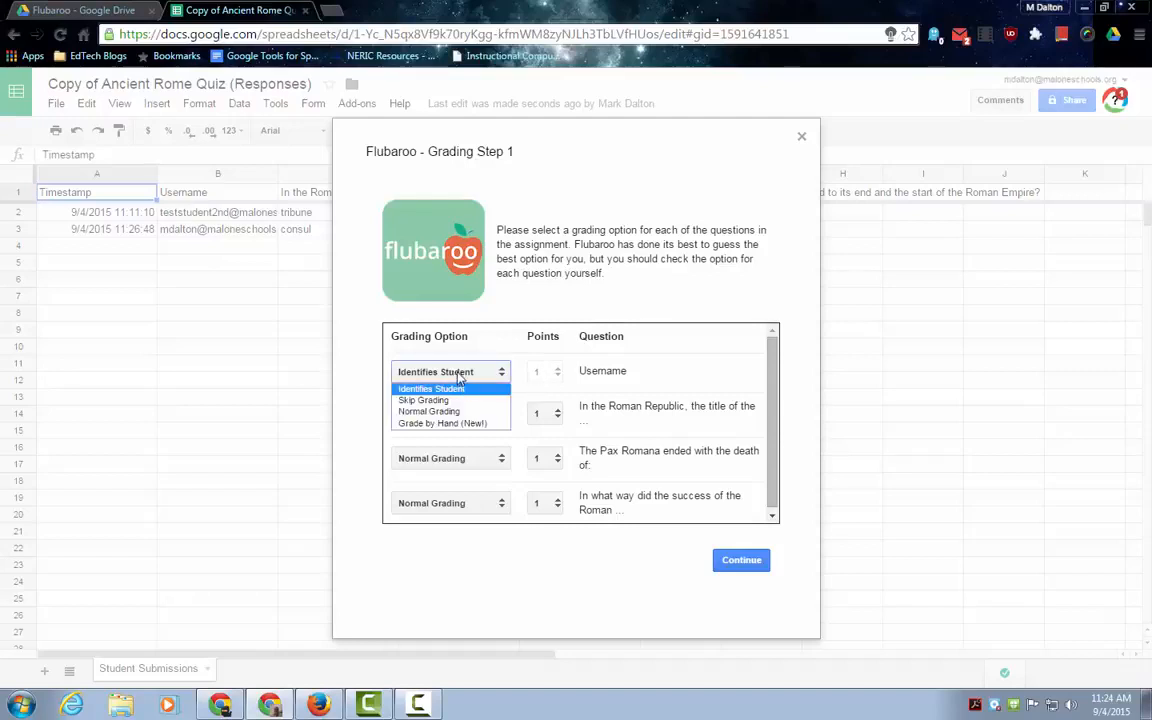
pyautogui.click(461, 389)
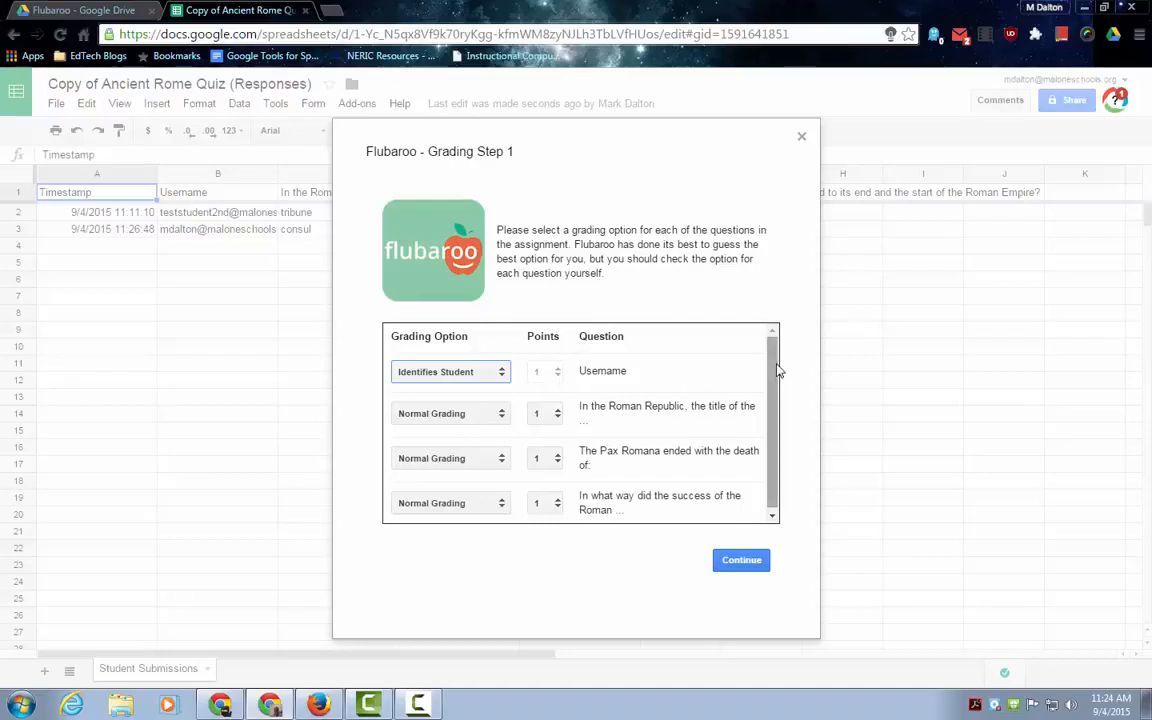
# - Assign 5 points each to the Roman Republic title question and the Pax Romana question
pyautogui.scroll(-1, 778, 380)
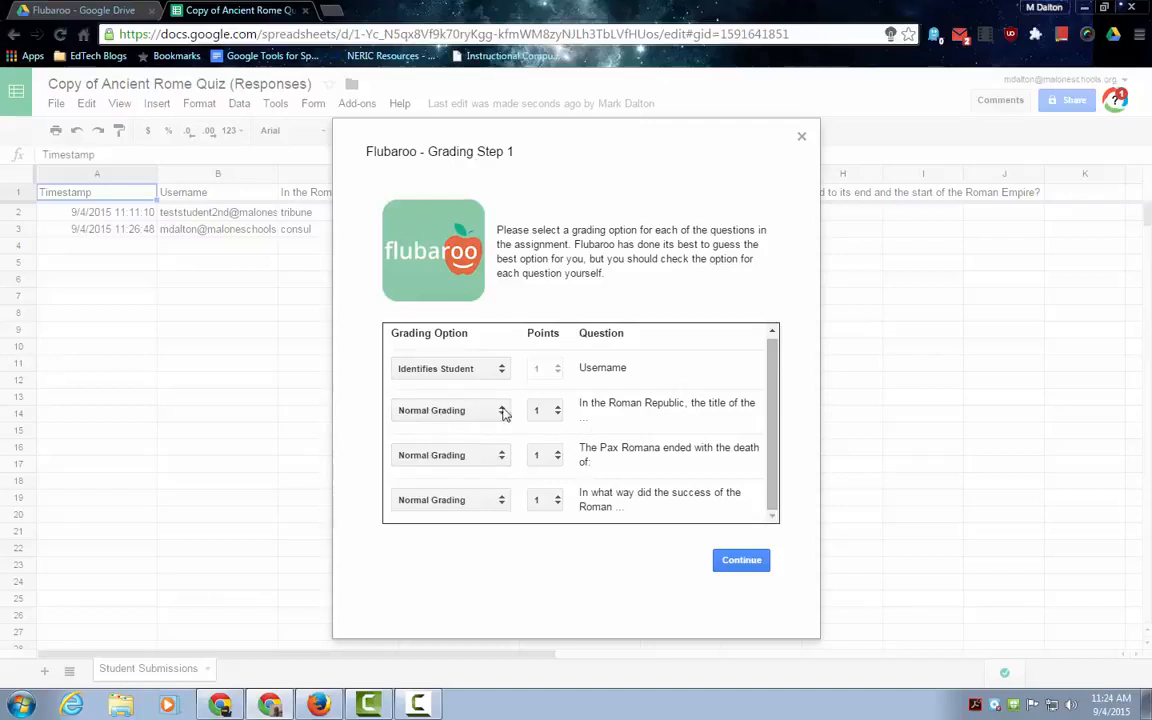
pyautogui.click(560, 413)
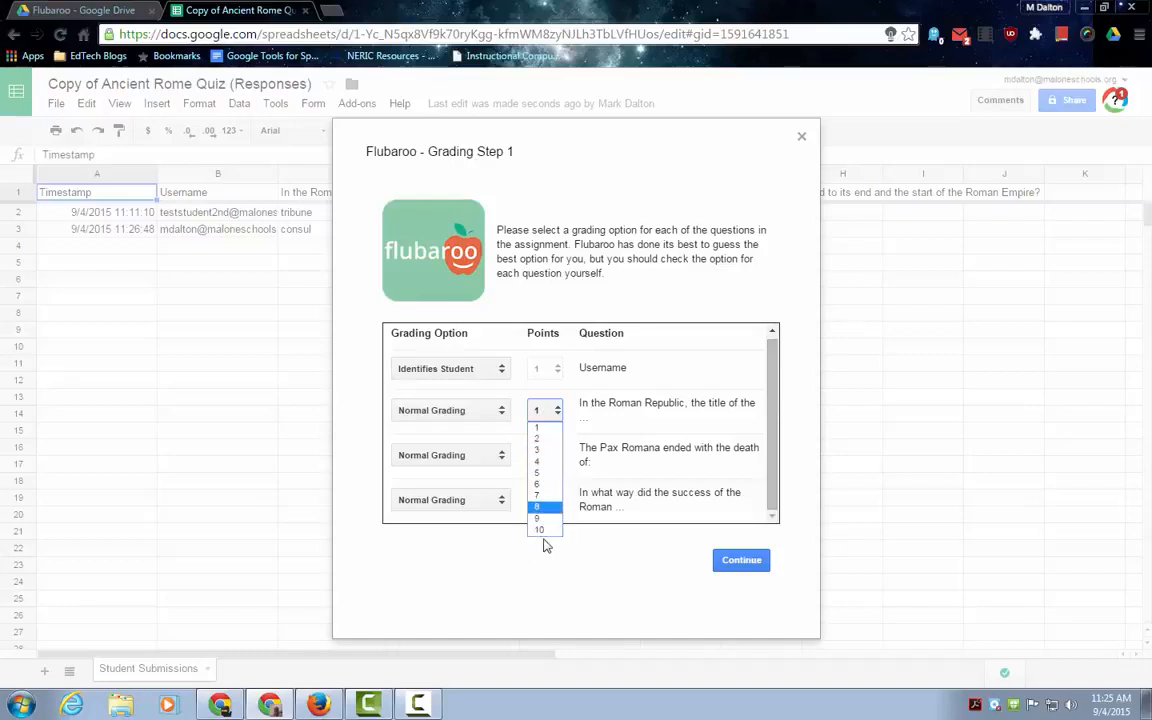
pyautogui.click(552, 474)
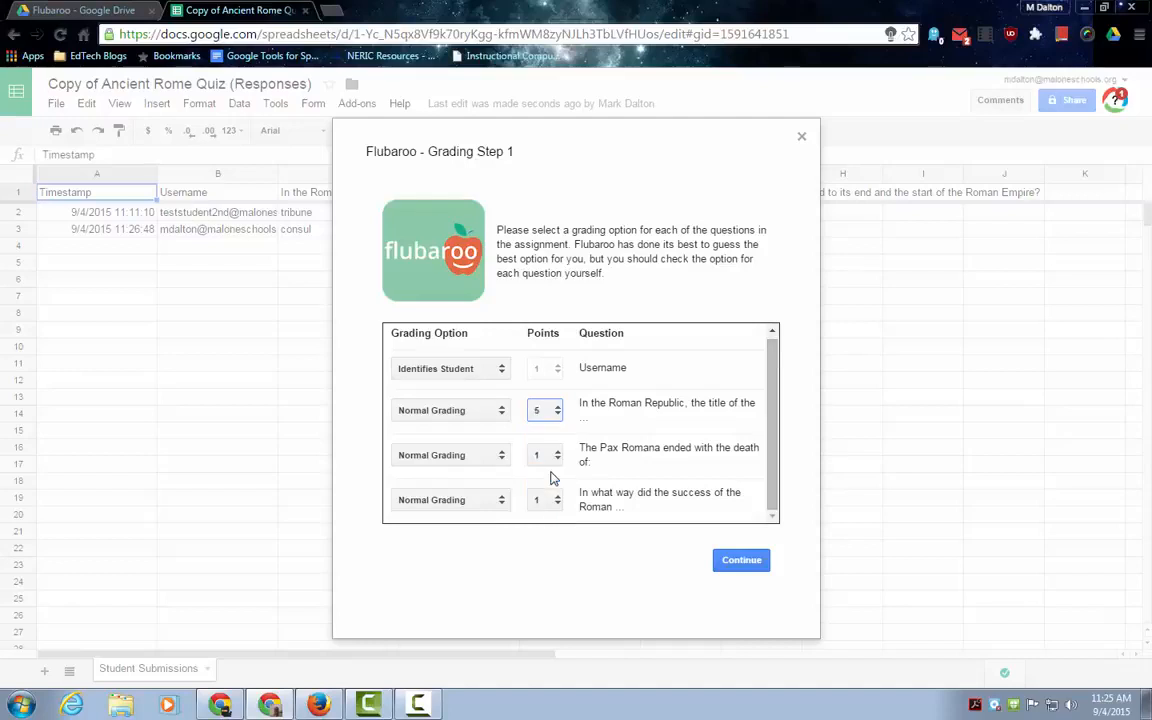
pyautogui.click(556, 456)
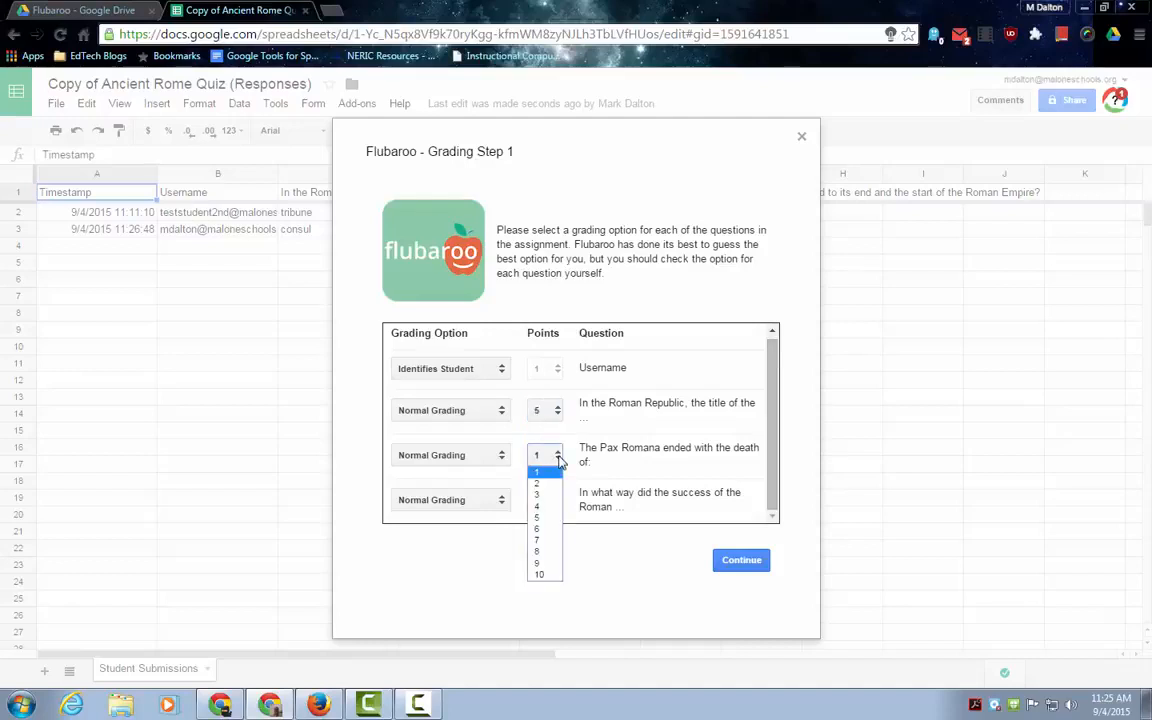
pyautogui.click(553, 518)
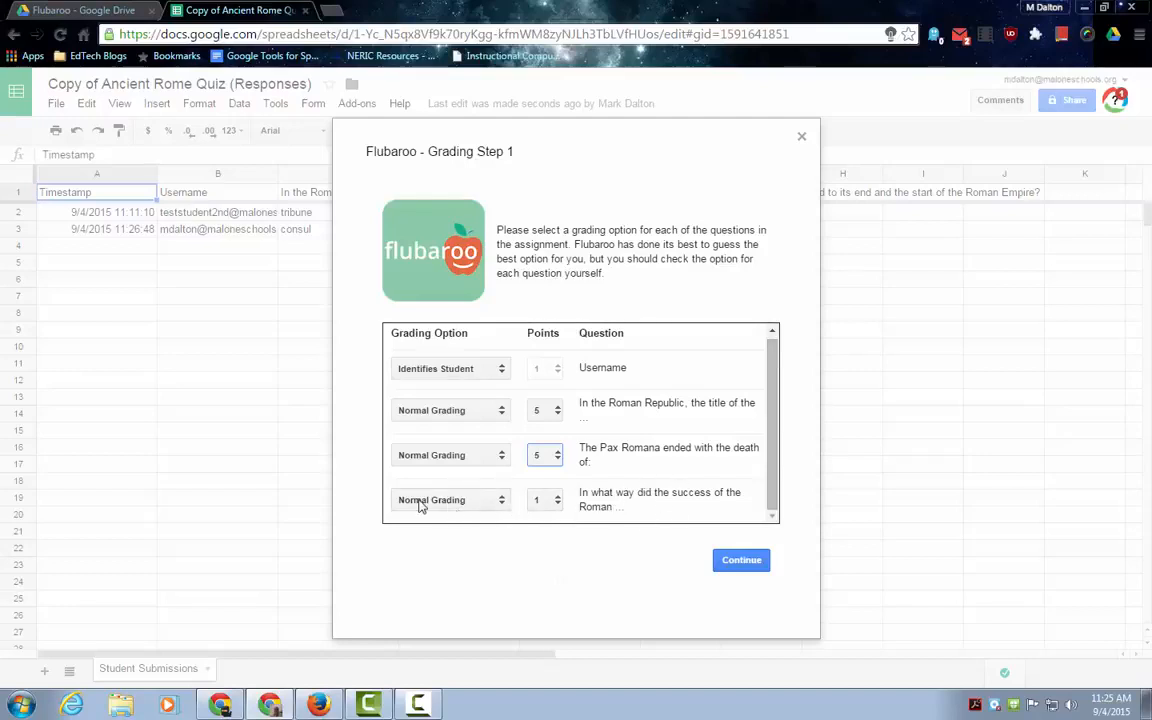
# - Set the Roman Republic success question to Grade by Hand with 10 points and proceed to the answer key selection
pyautogui.click(501, 502)
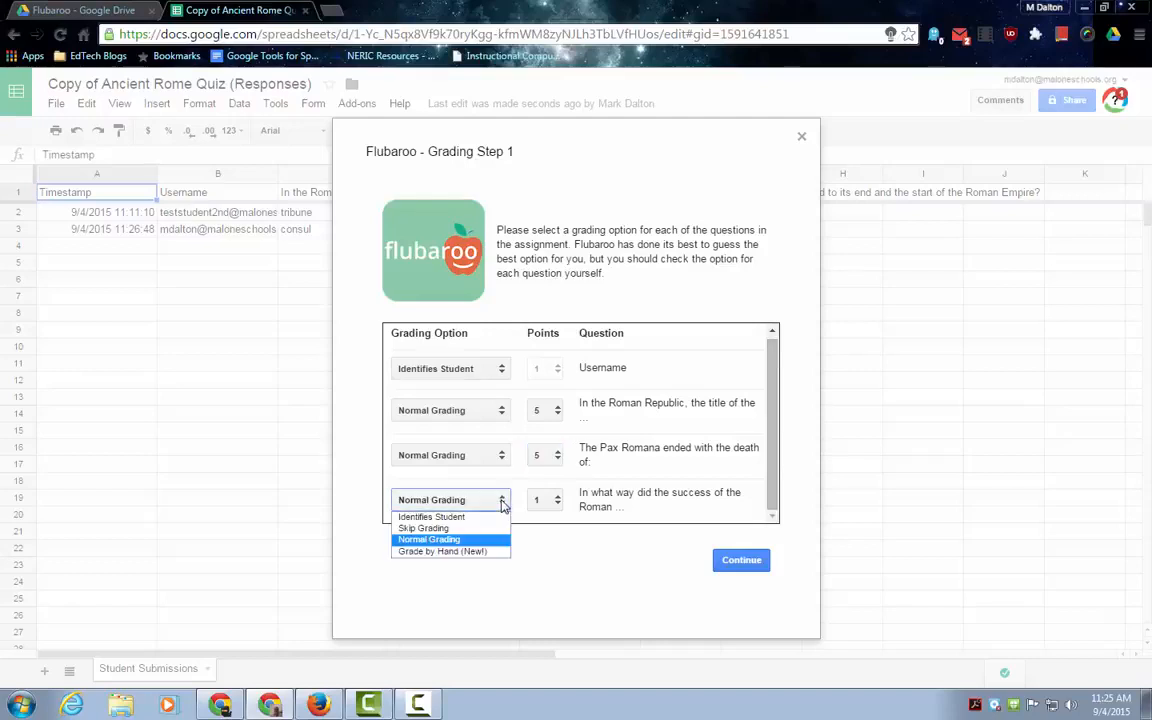
pyautogui.click(434, 552)
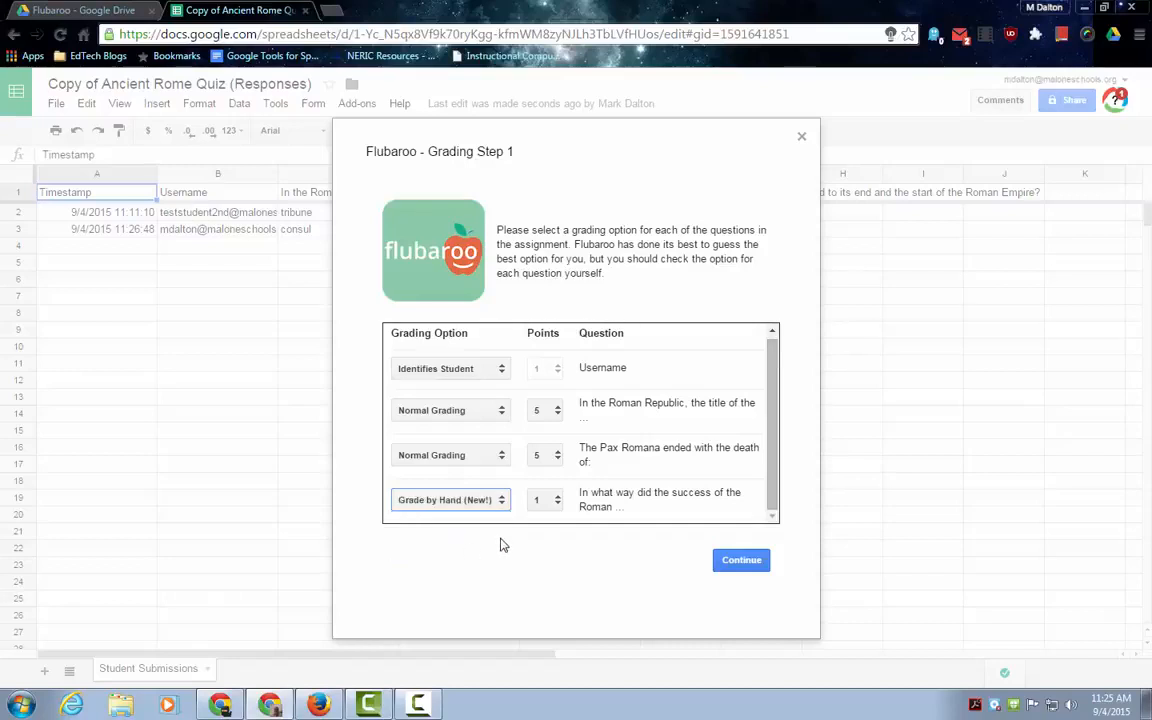
pyautogui.click(557, 502)
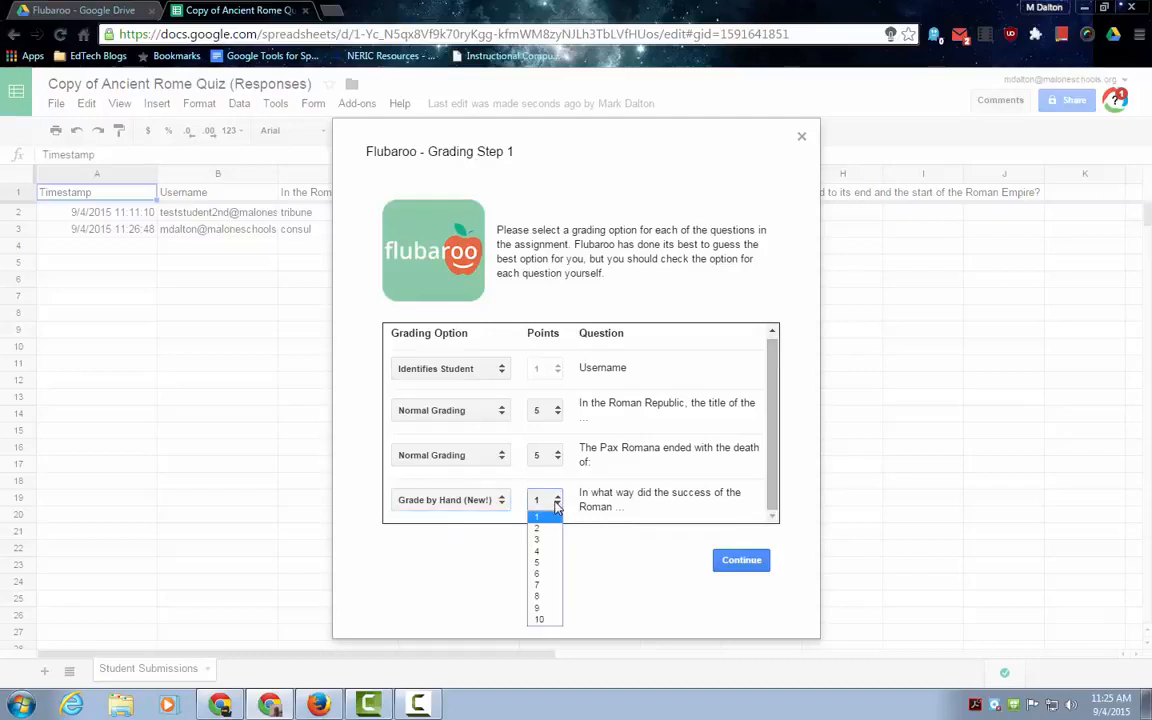
pyautogui.click(541, 622)
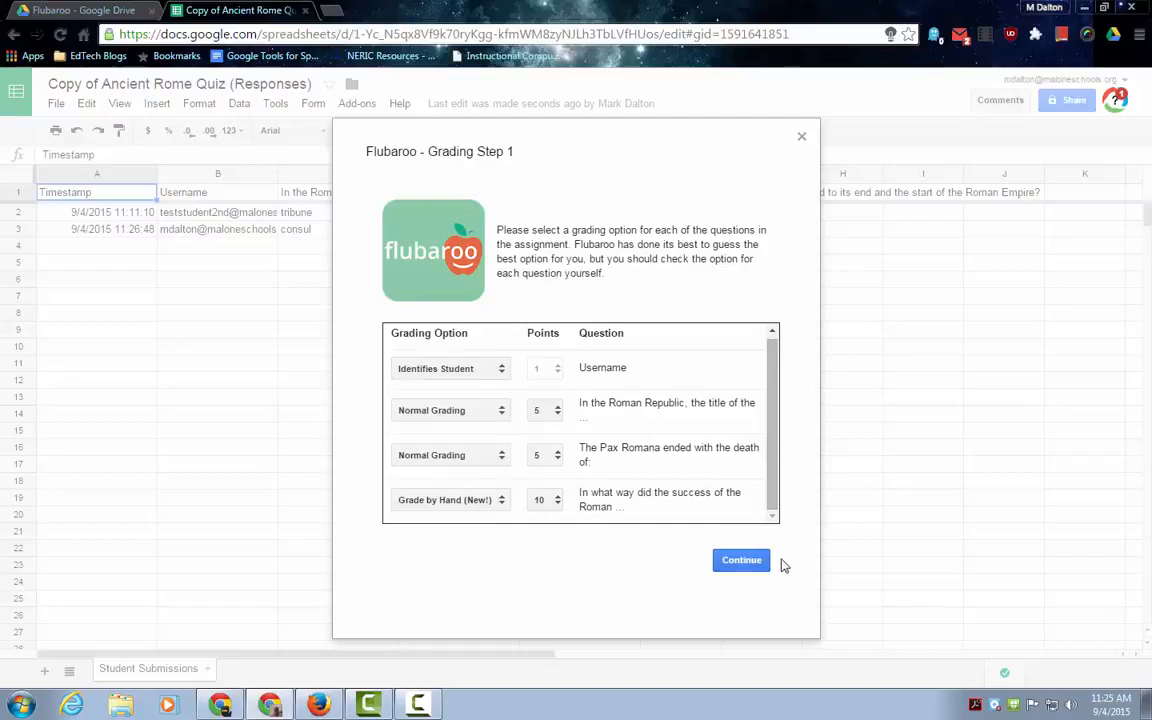
pyautogui.click(726, 563)
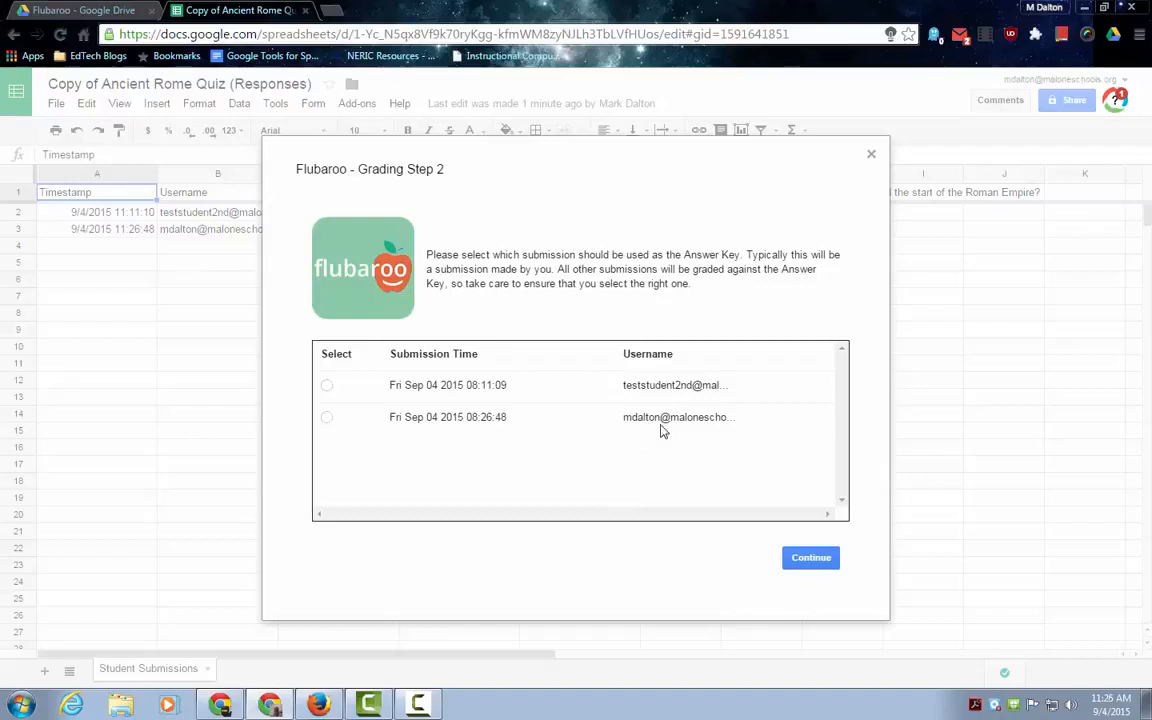
# - Use the teacher's submission from 08:26:48 as the answer key, run the grading, and dismiss the completion notice
pyautogui.click(326, 417)
pyautogui.click(812, 559)
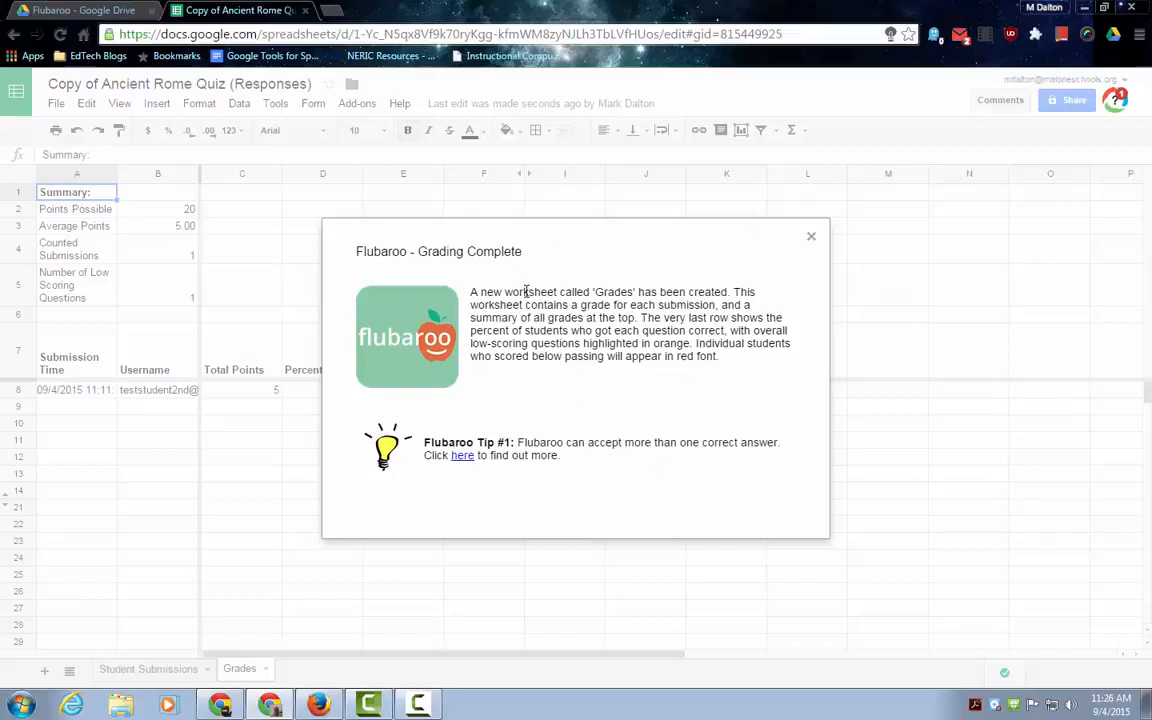
pyautogui.click(812, 241)
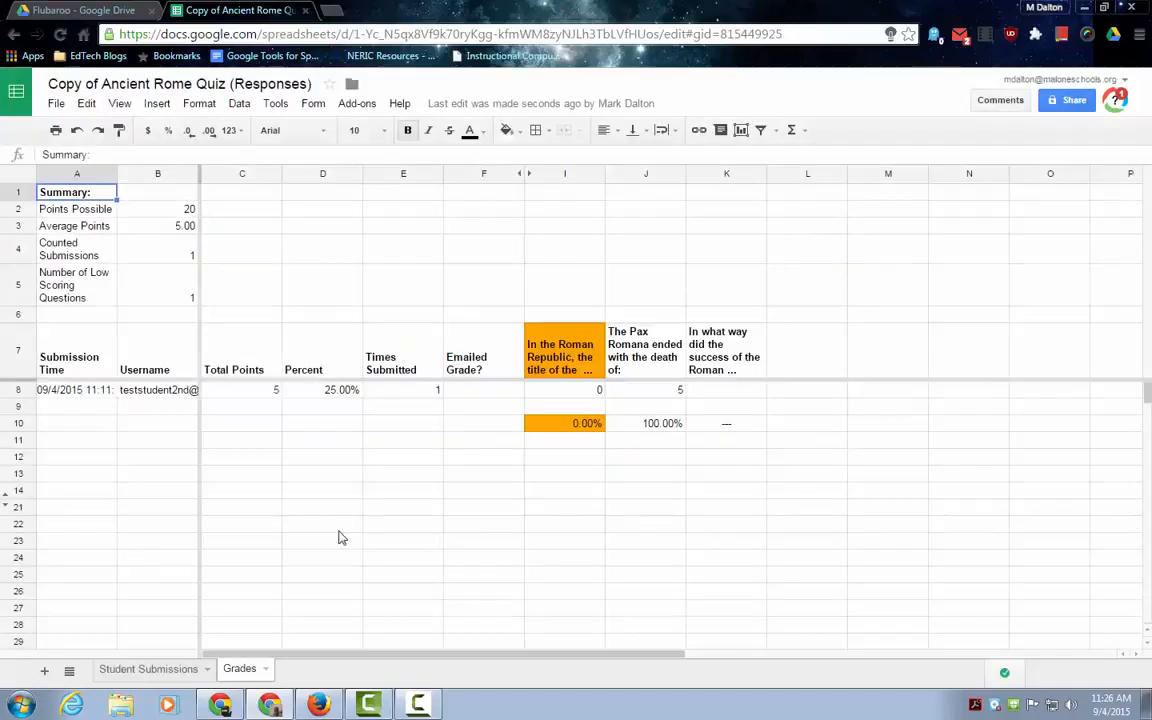
# - On the Student Submissions sheet, wrap the text in column E and resize the column so the essay question fits on two lines
pyautogui.click(165, 676)
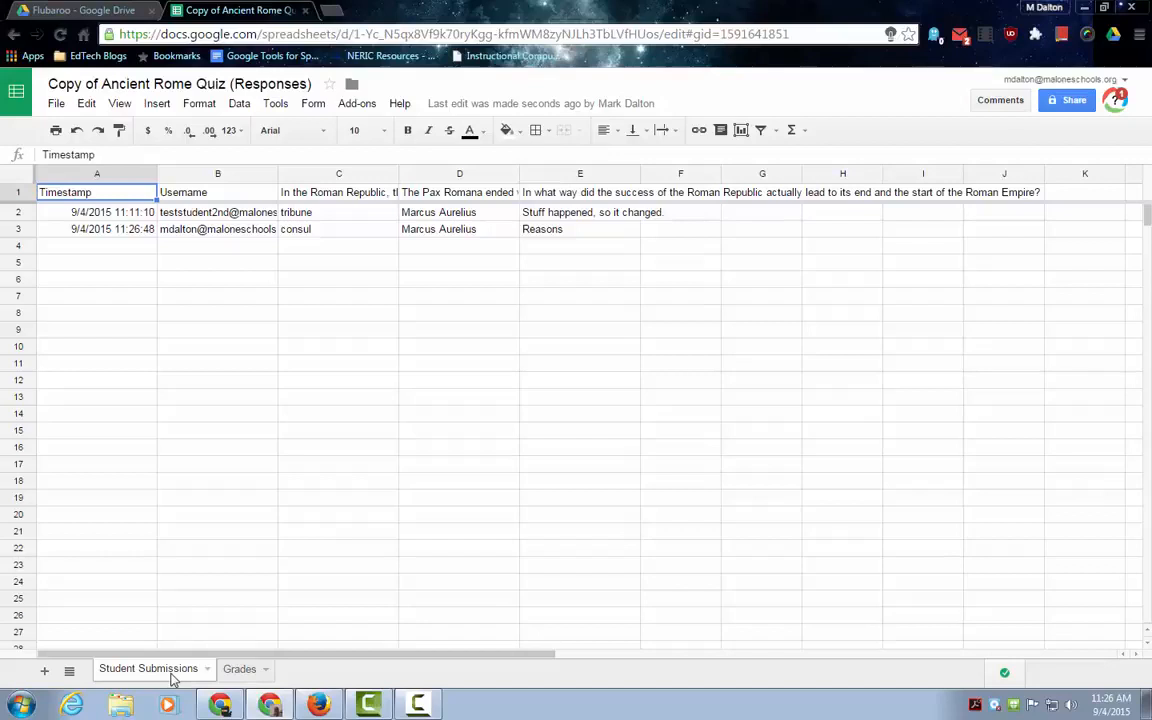
pyautogui.click(240, 670)
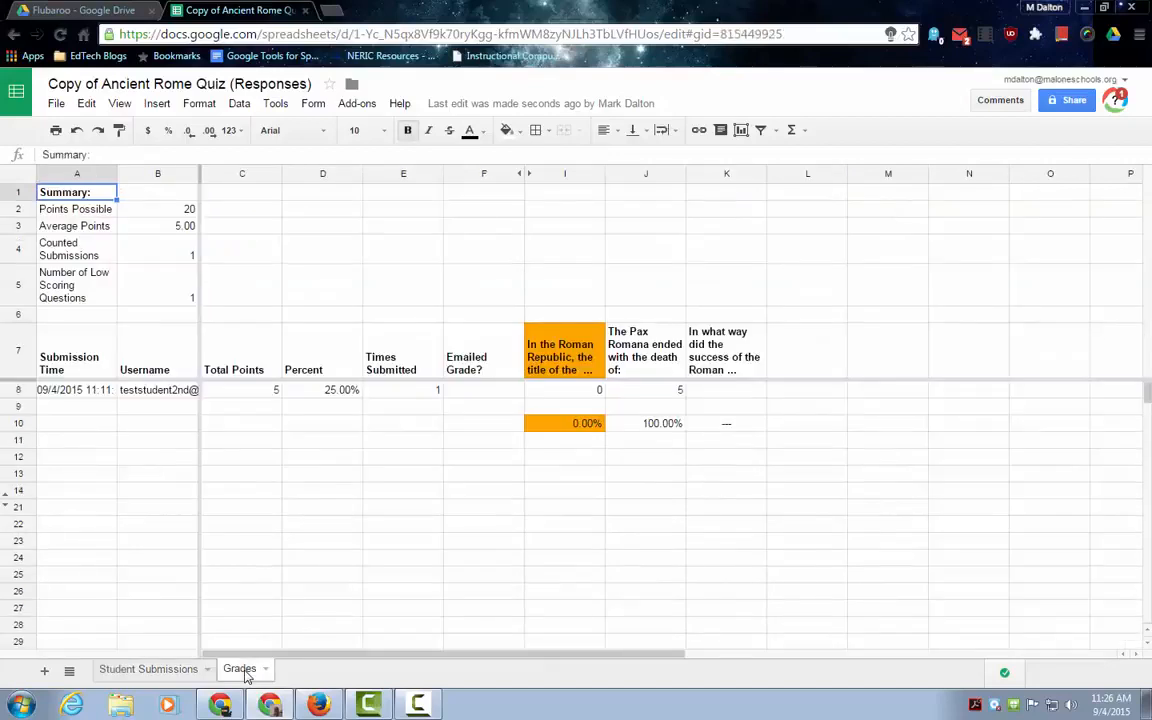
pyautogui.click(182, 672)
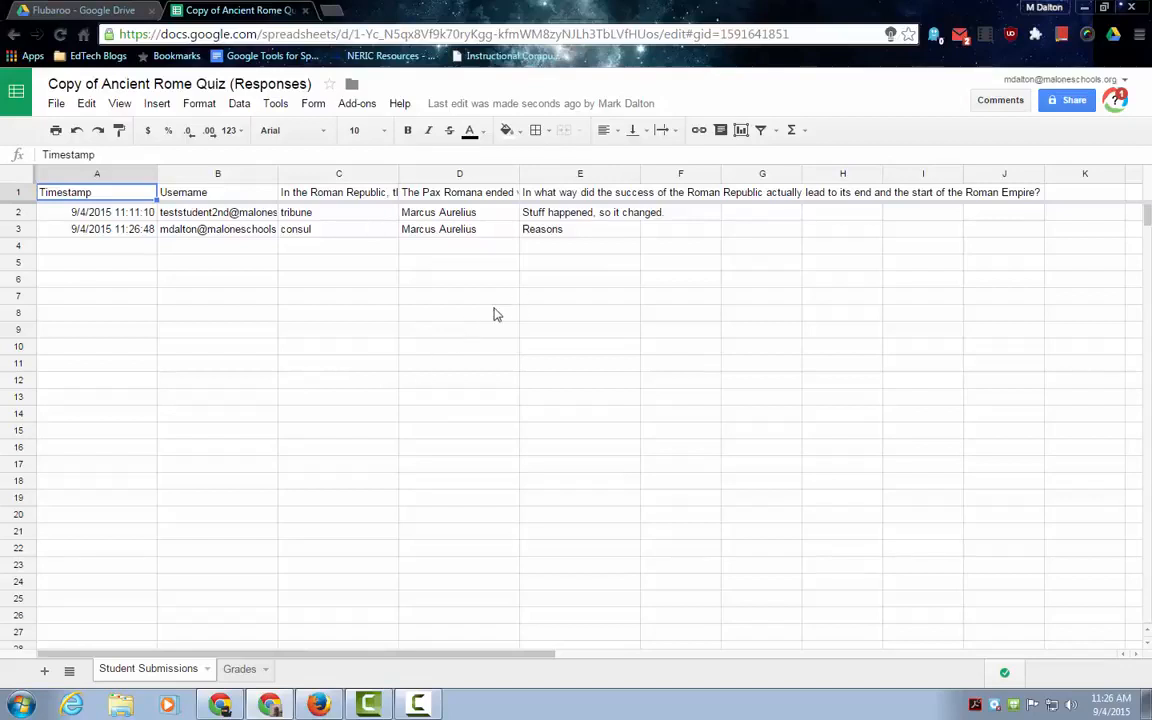
pyautogui.moveTo(639, 173); pyautogui.dragTo(747, 173)
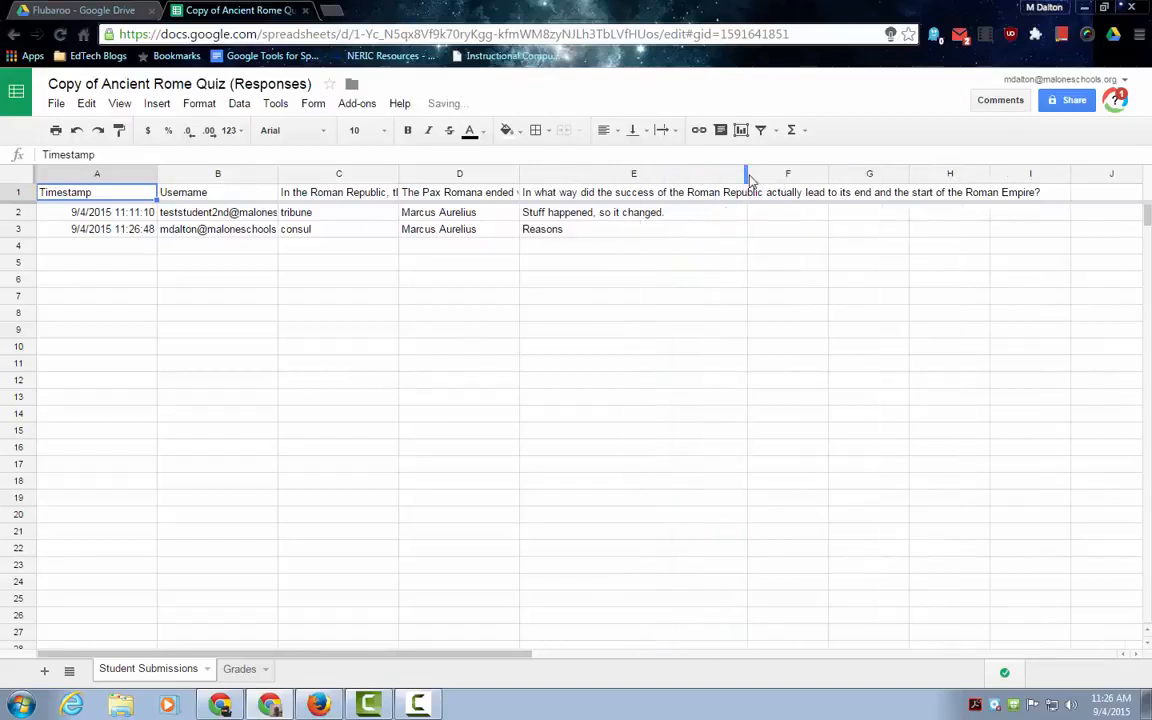
pyautogui.moveTo(744, 173); pyautogui.dragTo(988, 175)
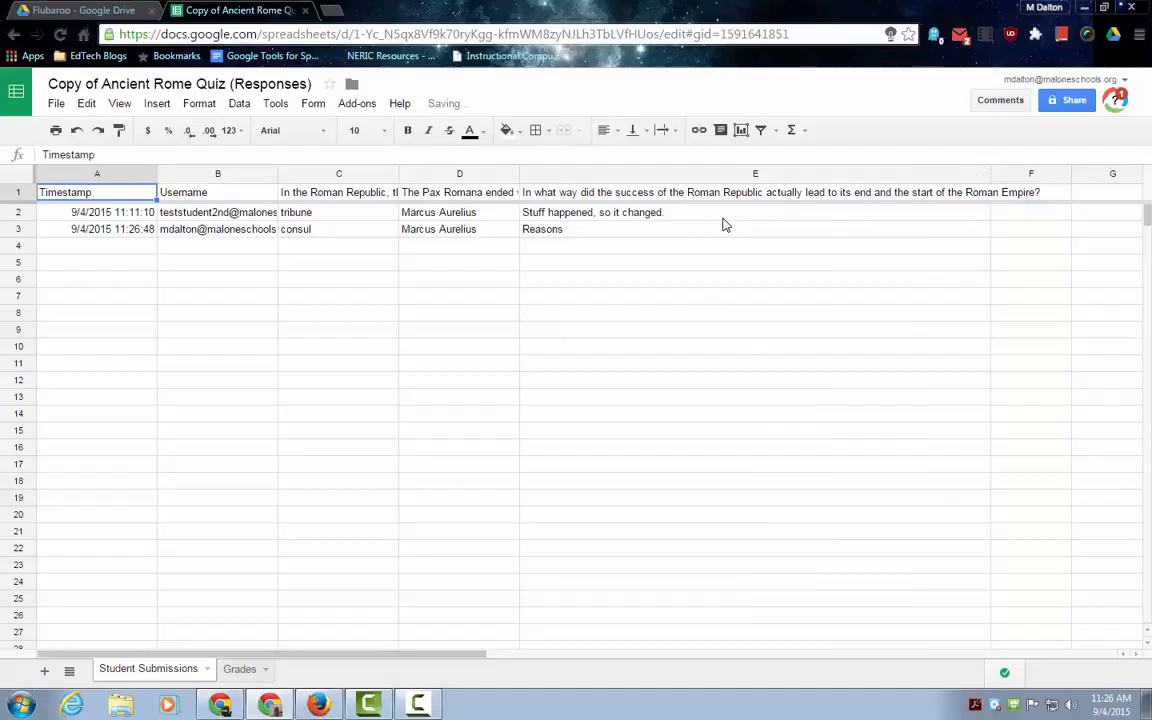
pyautogui.click(712, 173)
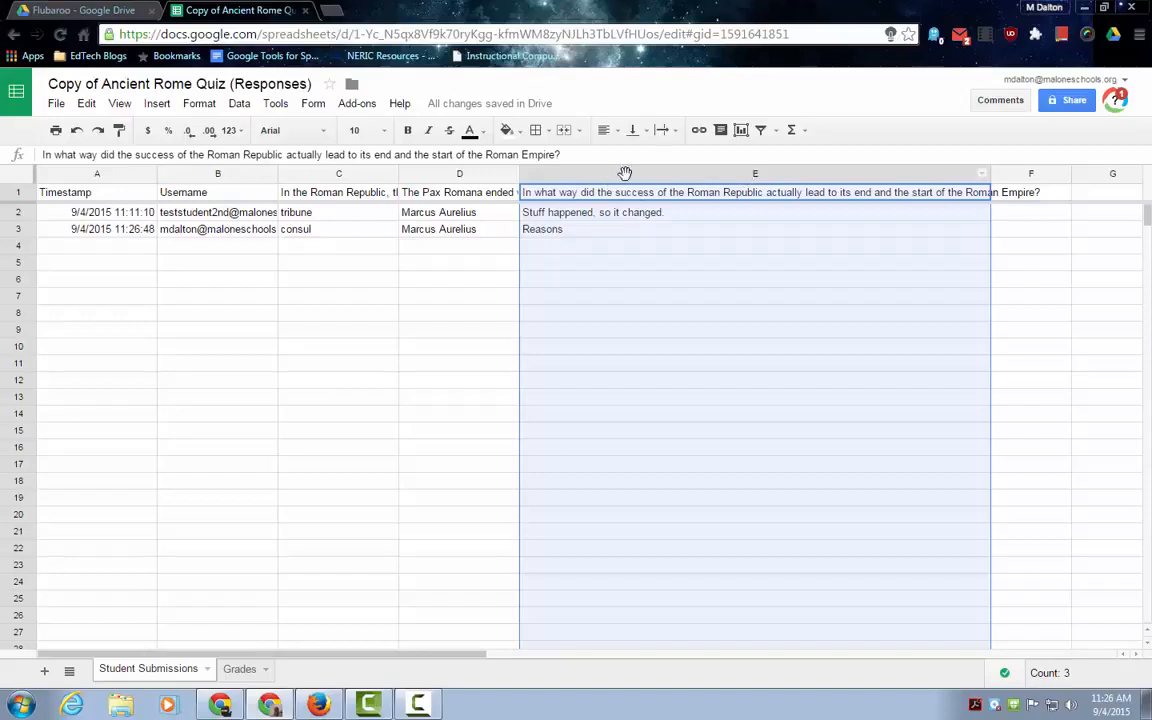
pyautogui.click(676, 132)
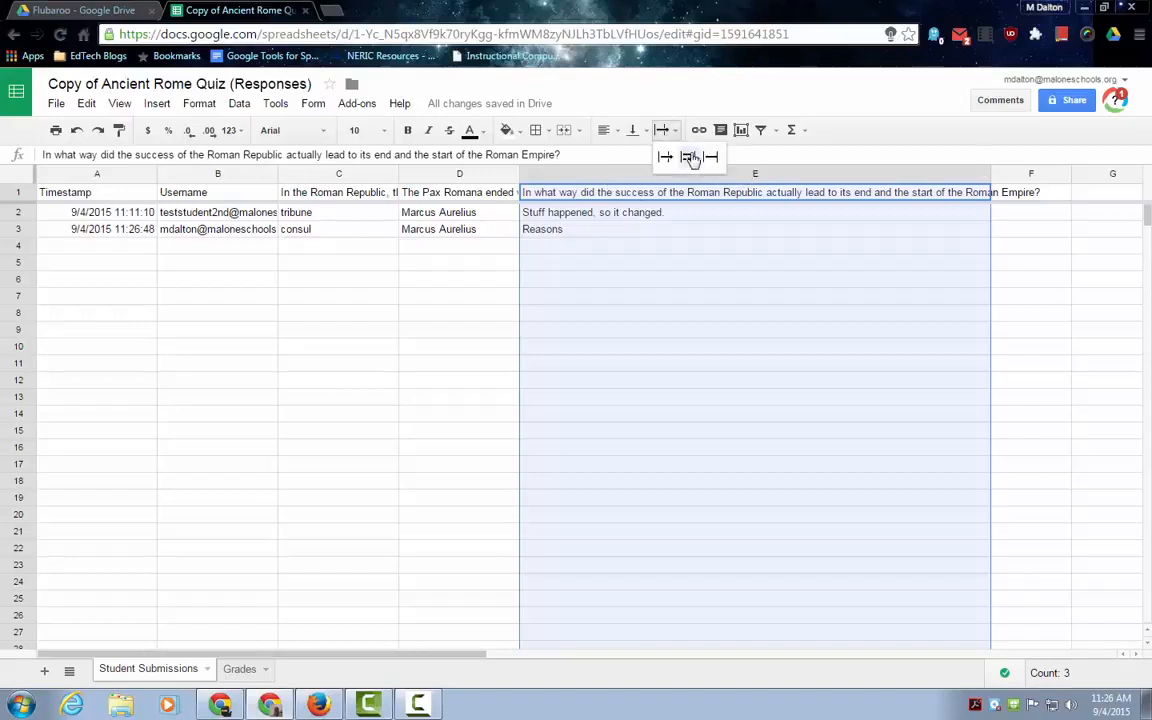
pyautogui.click(688, 160)
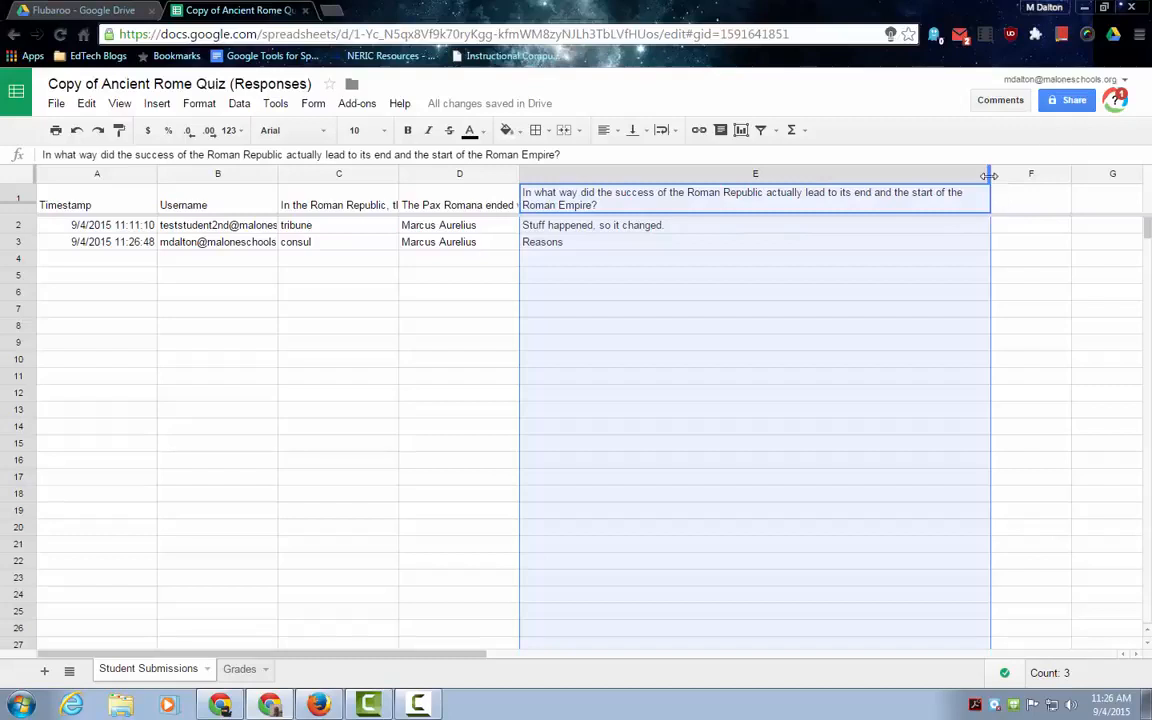
pyautogui.moveTo(989, 175); pyautogui.dragTo(810, 173)
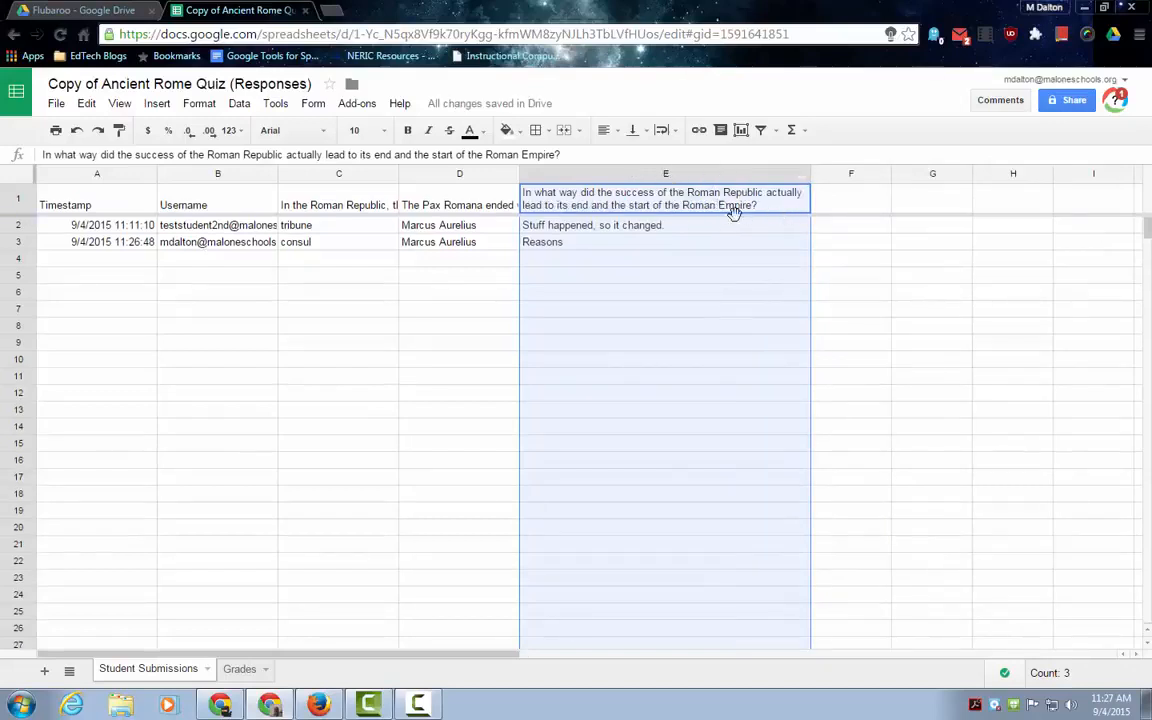
# - Enter a score of 8 for the test student's hand-graded essay question in cell K8 of the Grades sheet
pyautogui.click(238, 670)
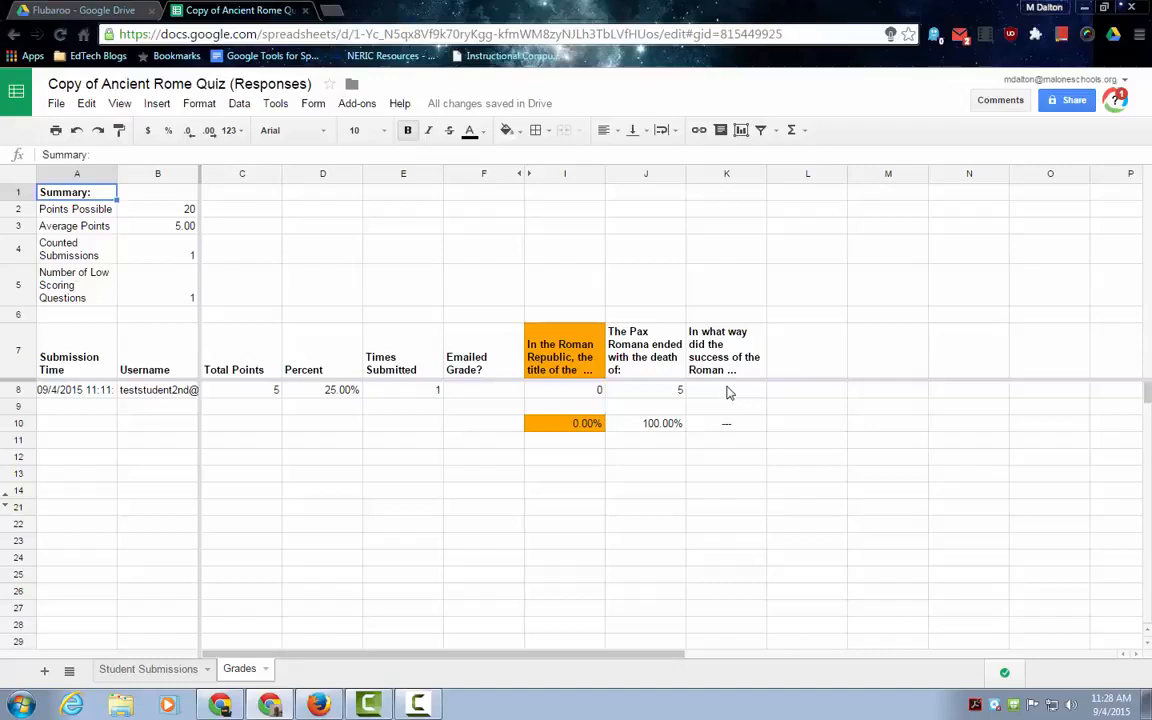
pyautogui.click(160, 674)
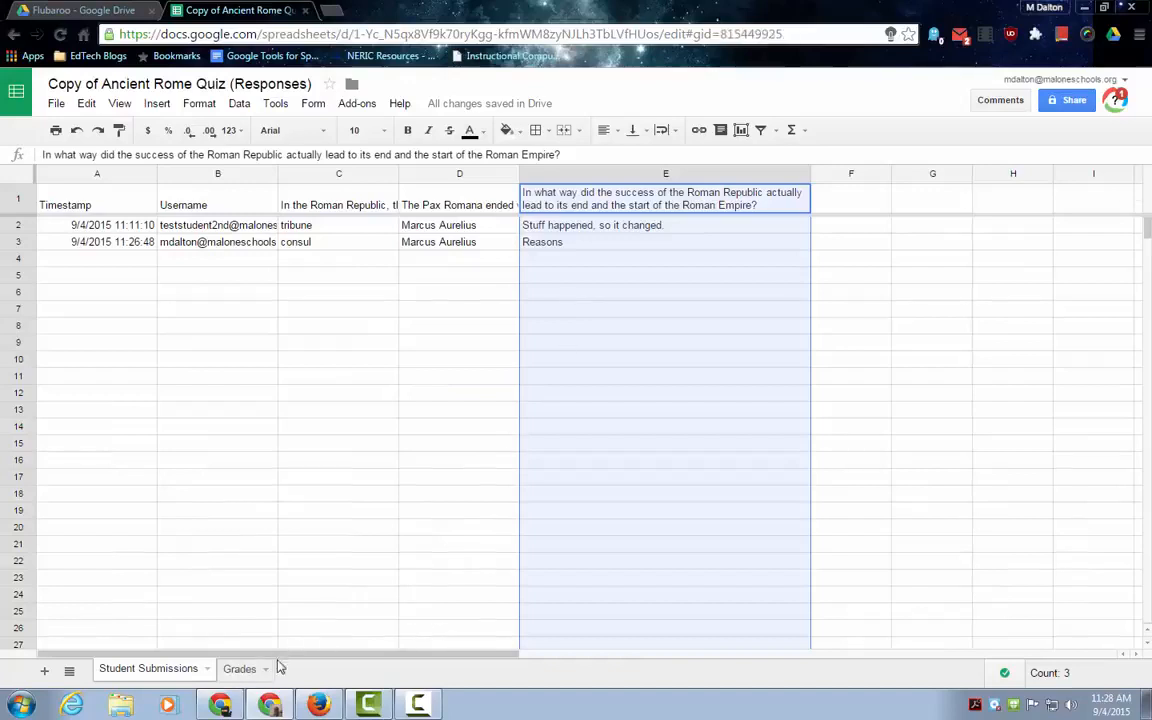
pyautogui.click(237, 671)
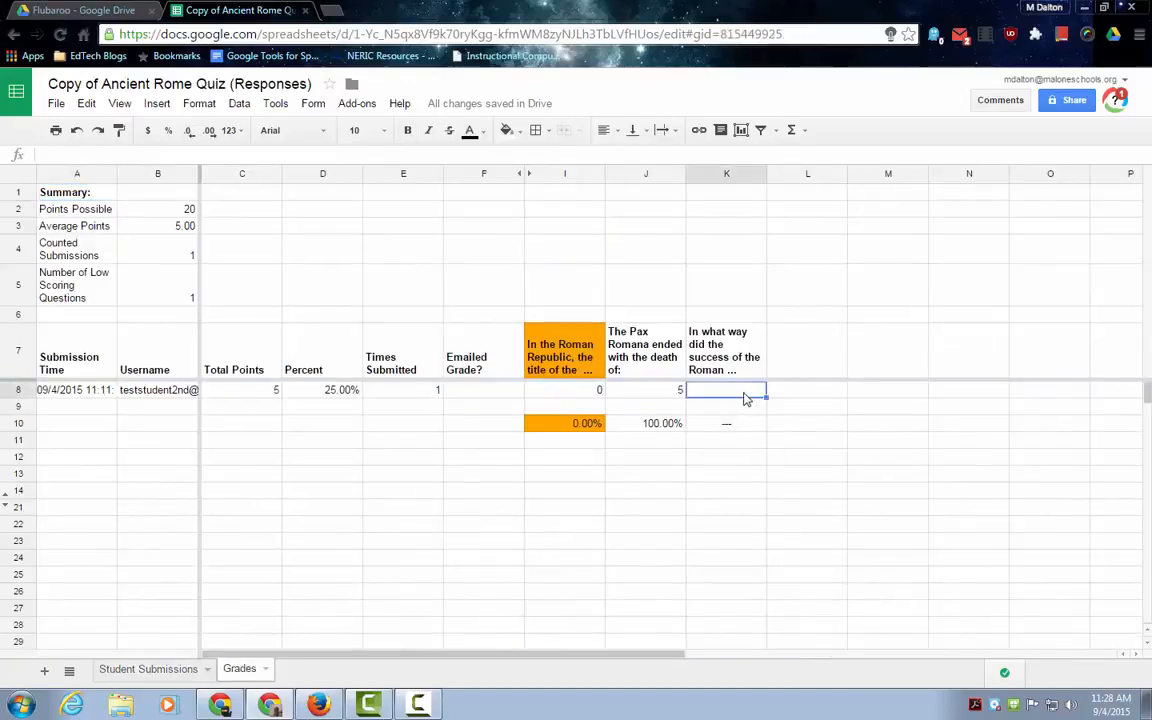
pyautogui.write('8')
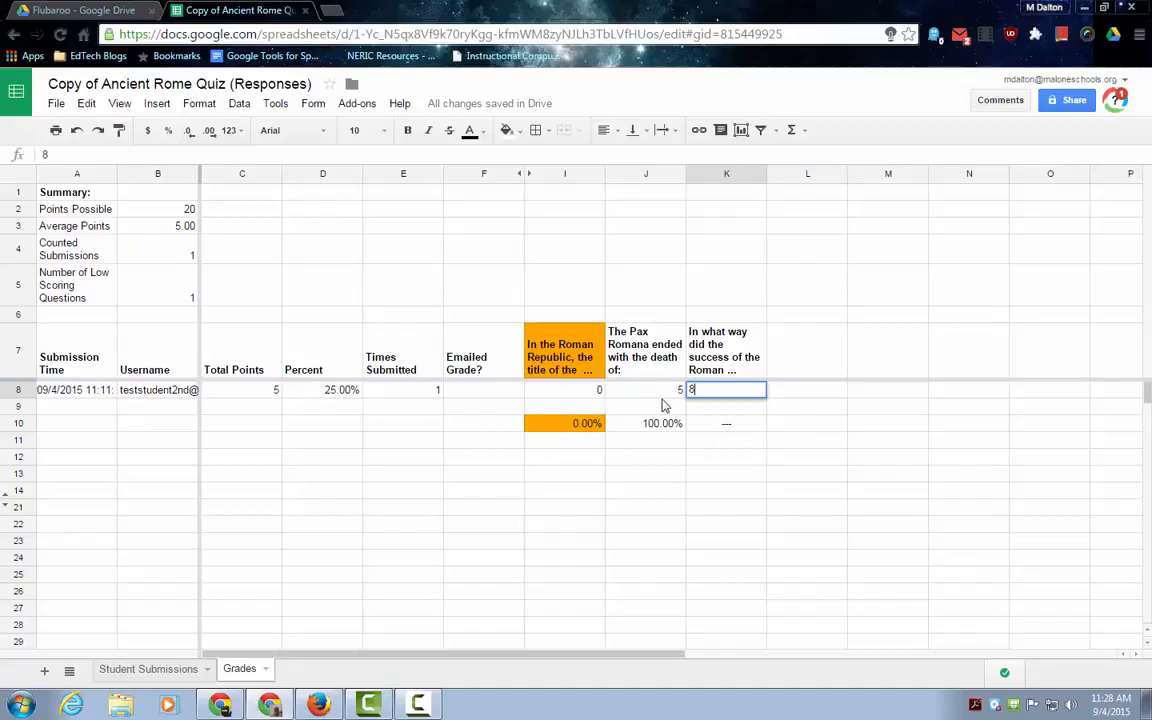
pyautogui.press('Return')
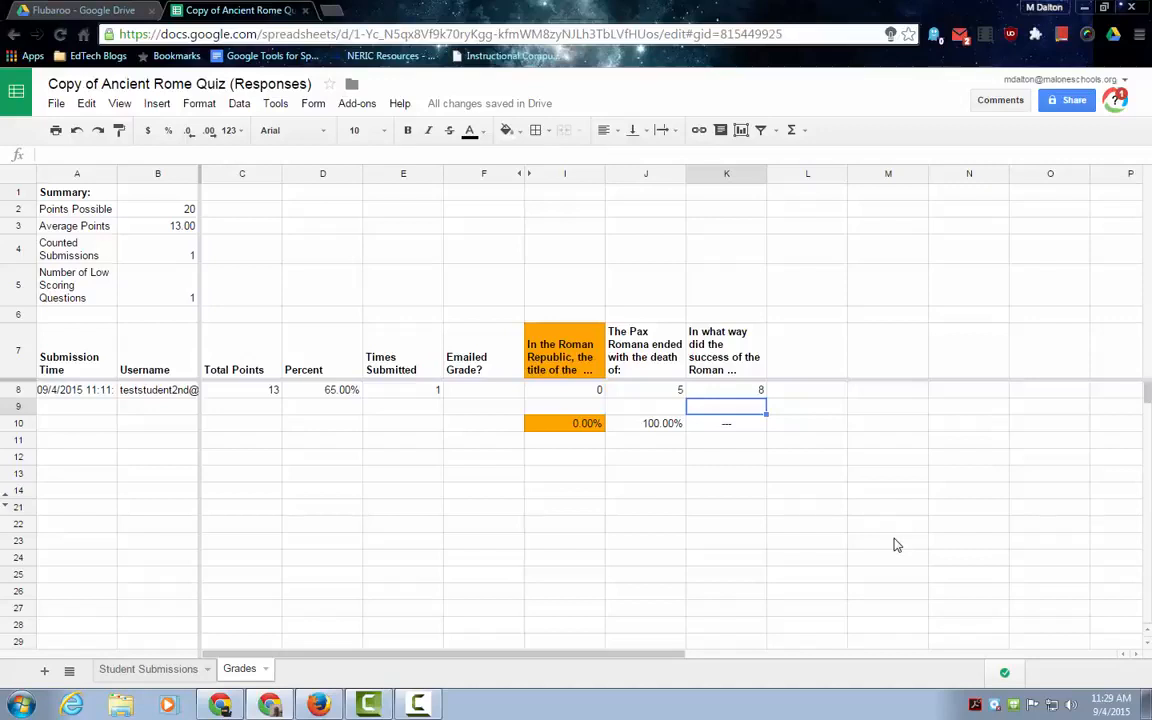
# - Look through Flubaroo's commands for the graded assignment, including its Advanced options
pyautogui.click(358, 105)
pyautogui.moveTo(384, 186)
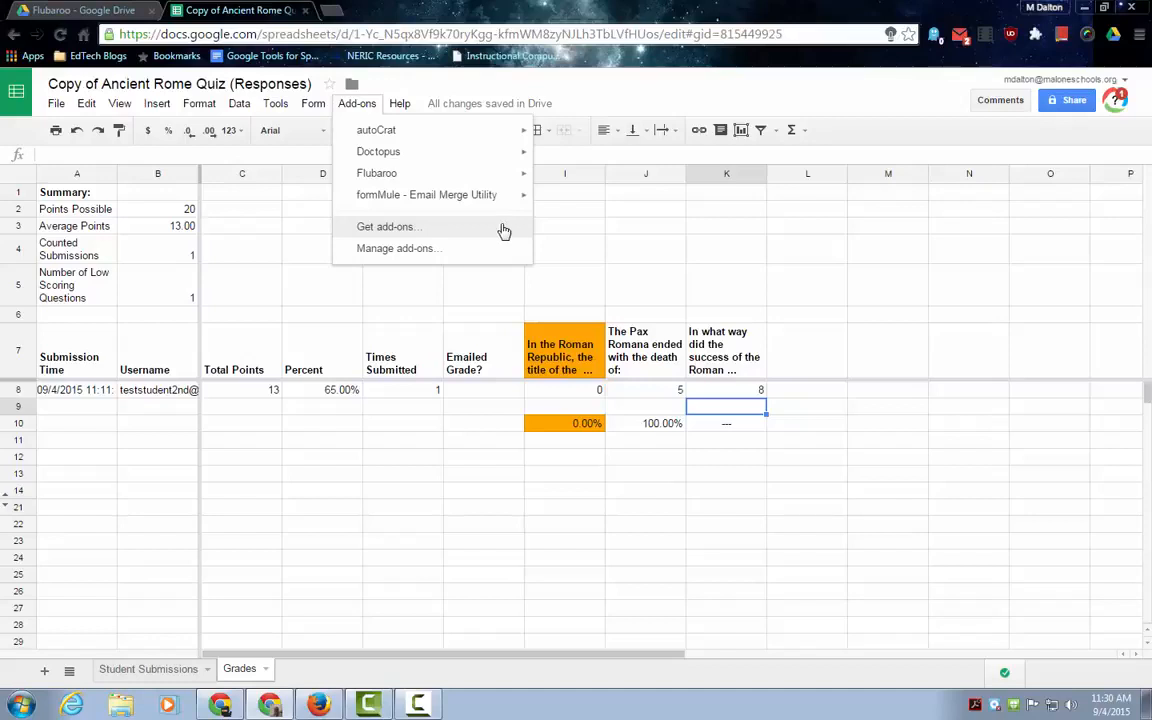
pyautogui.moveTo(462, 178)
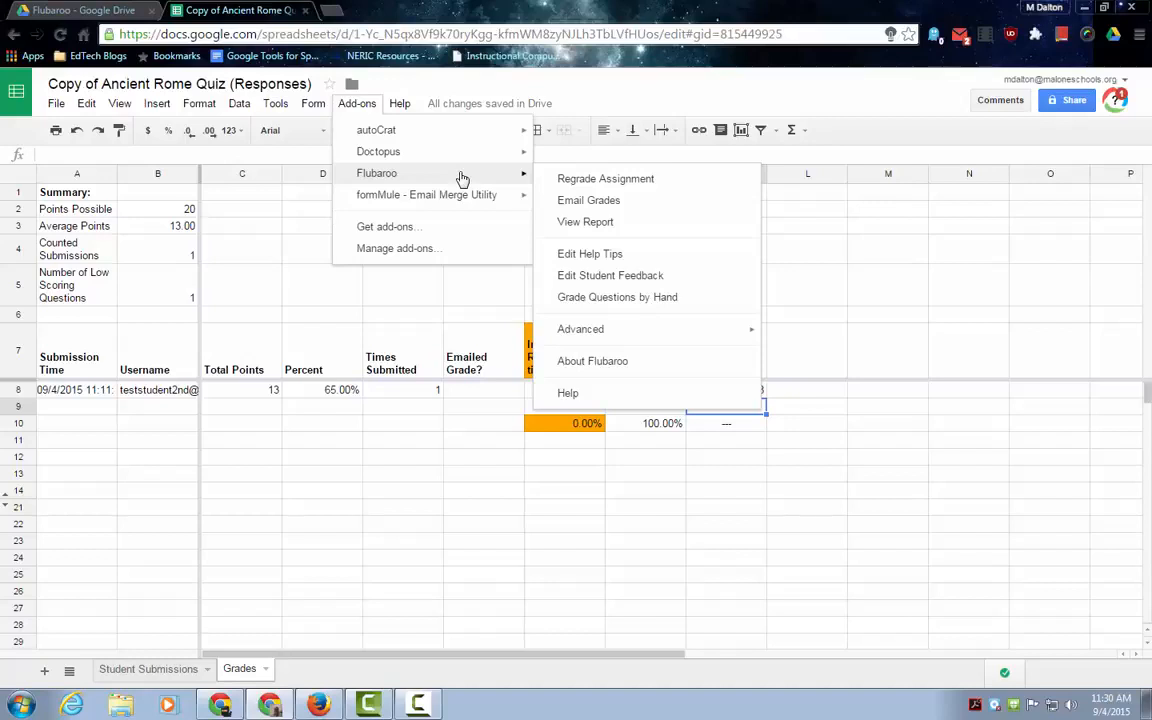
pyautogui.moveTo(588, 340)
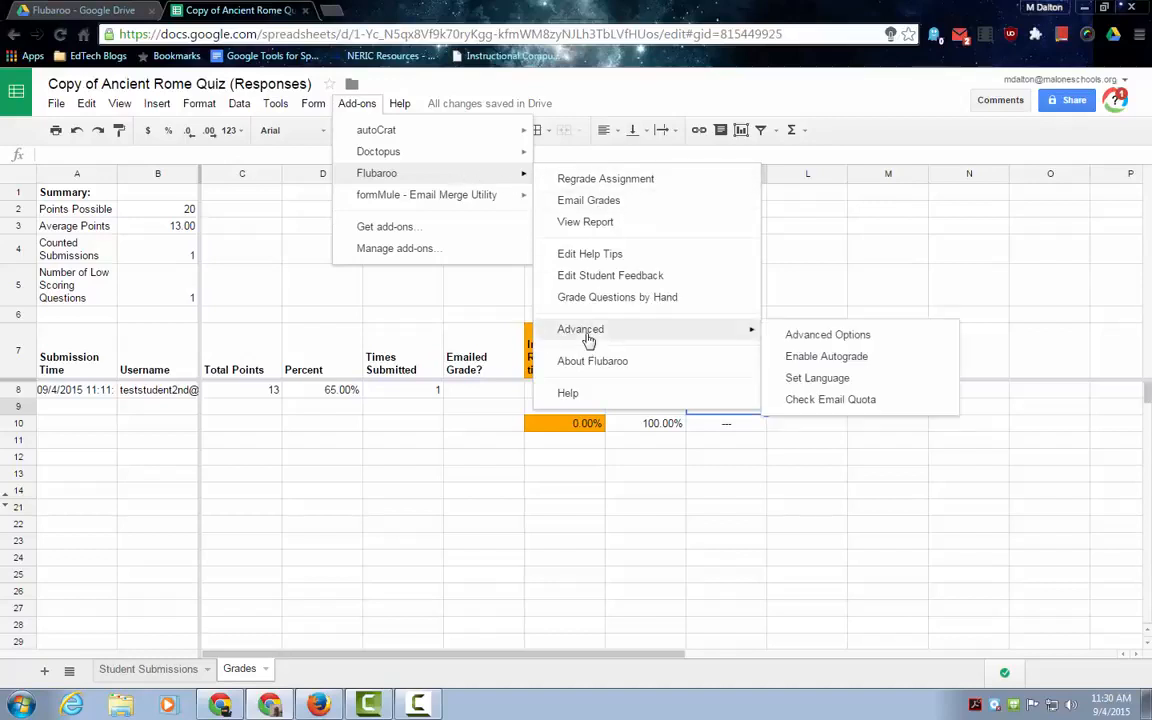